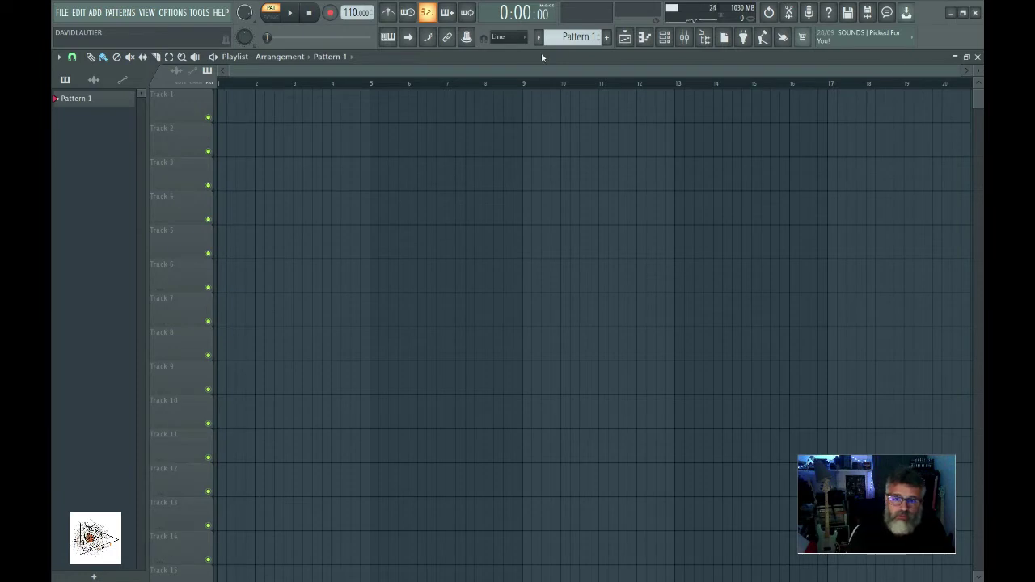
Open the channel rack and mixer, then program 808 Kick on steps 1, 9, 17 and 25 and 808 Clap on steps 13 and 29.
left_click(664, 38)
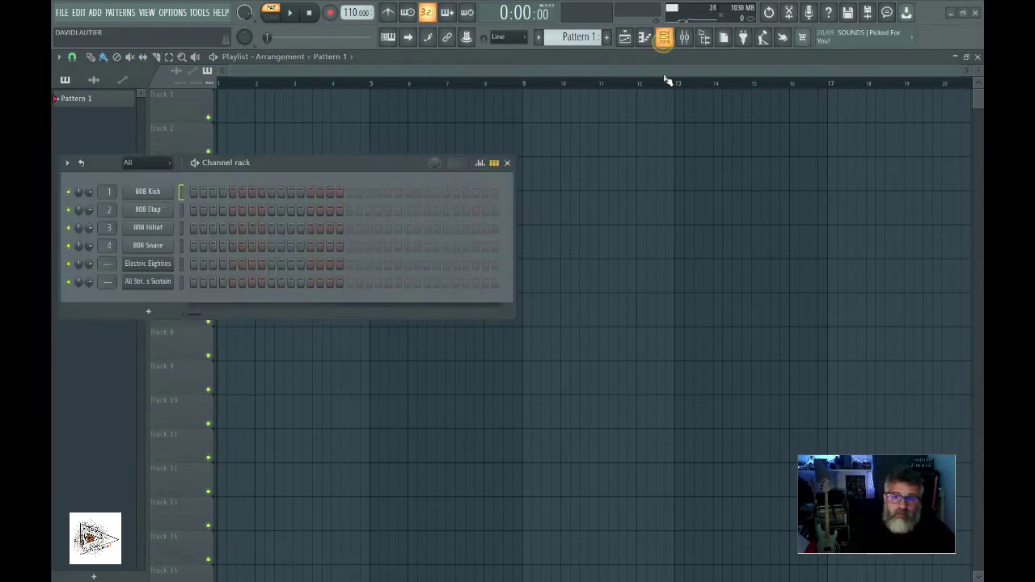
left_click(685, 38)
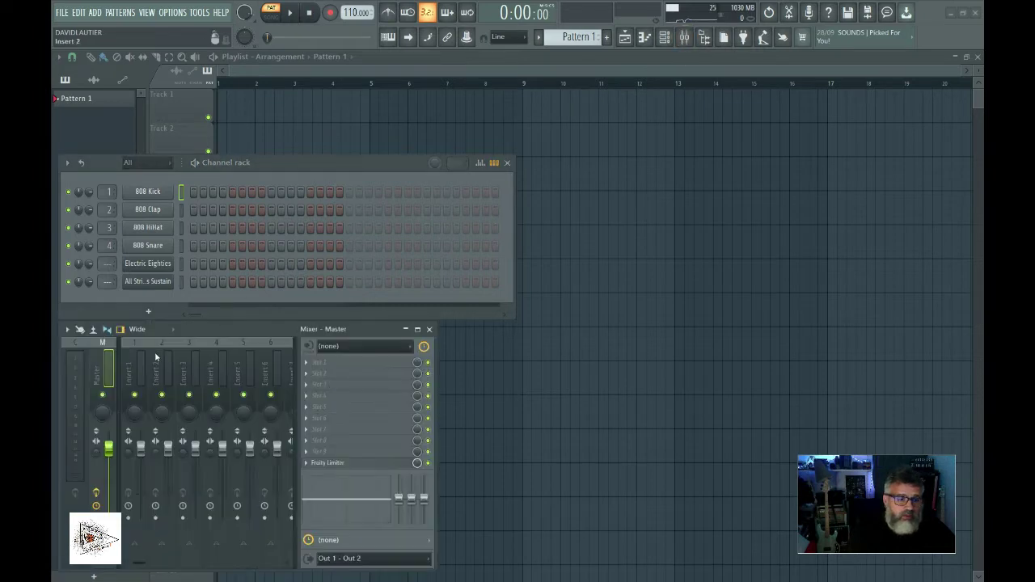
left_click(194, 193)
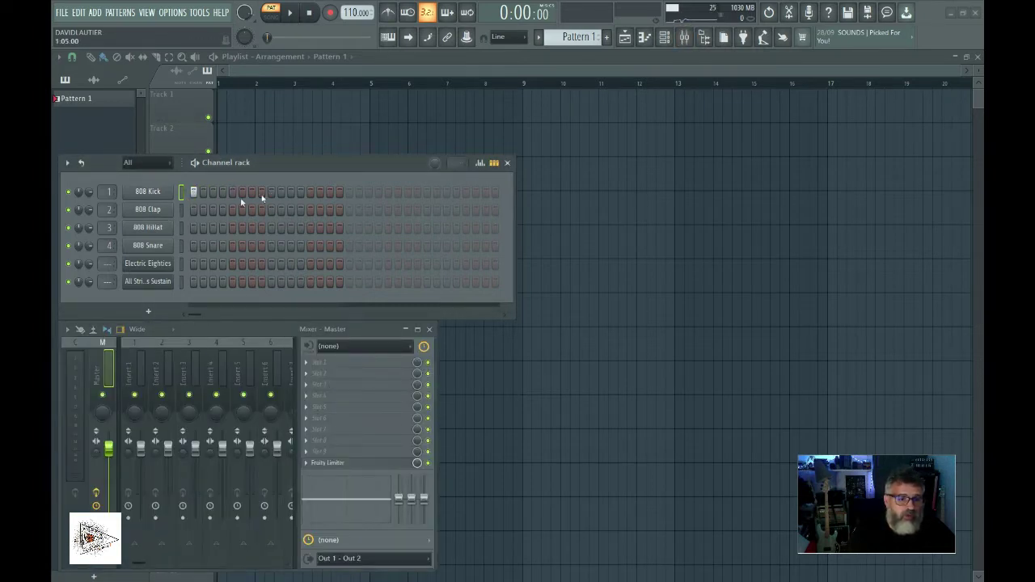
left_click(310, 210)
left_click(349, 192)
left_click(427, 192)
left_click(466, 210)
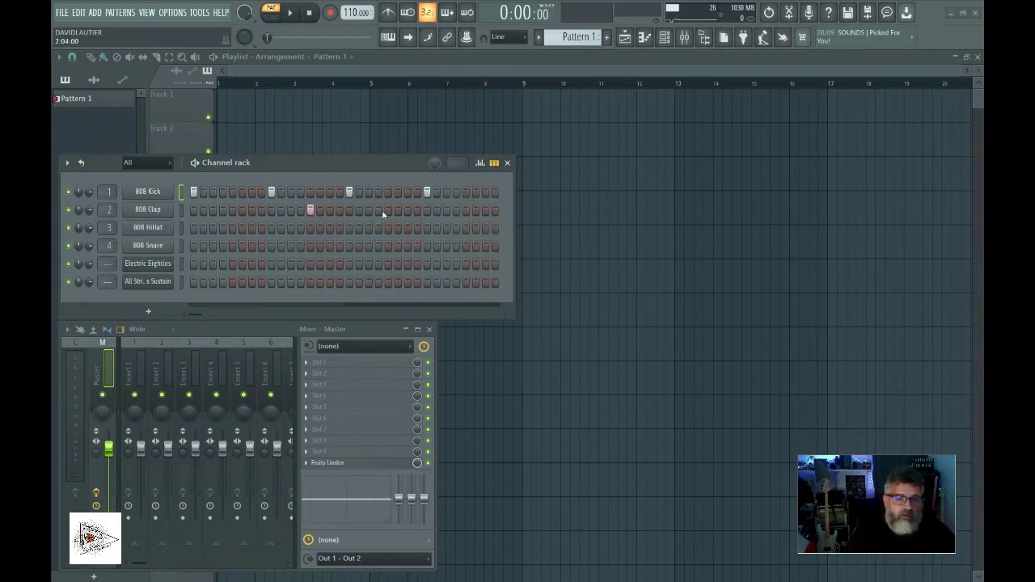
Fill the 808 HiHat channel on every second step and add extra hits on steps 8, 16, 24 and 32.
right_click(162, 231)
left_click(212, 233)
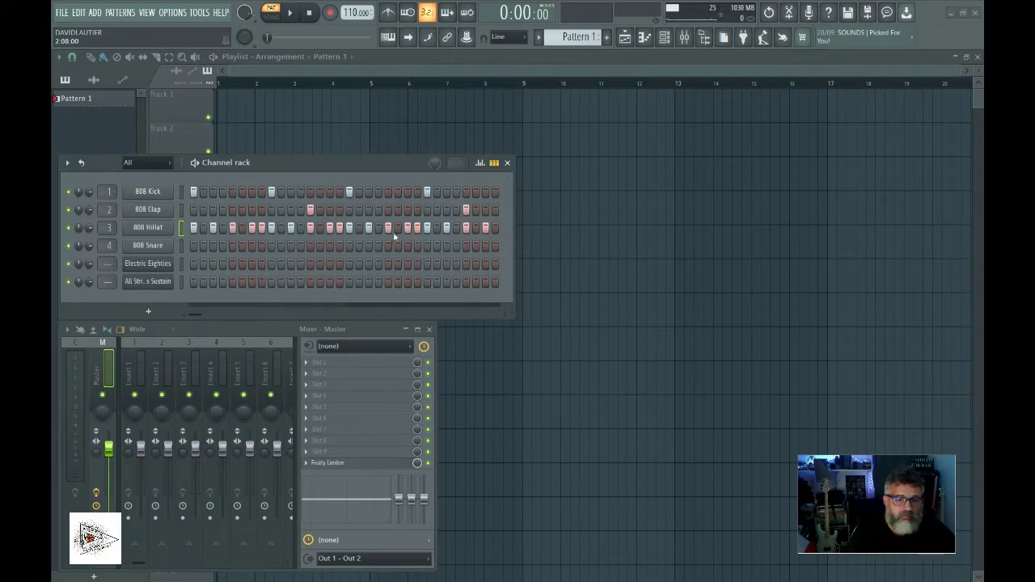
left_click(495, 229)
Program the 808 Snare channel with hits on steps 5, 13, 21 and 29.
left_click(232, 247)
left_click(310, 247)
left_click(389, 247)
left_click(466, 247)
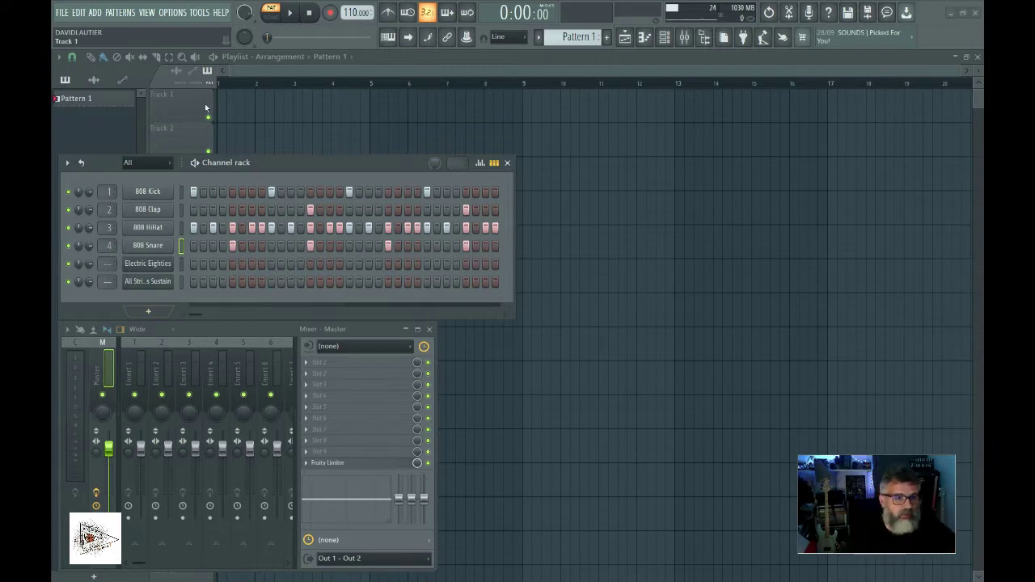
Play the drum pattern and add 808 Kick hits on steps 29, 30 and 31 while it loops.
left_click(292, 13)
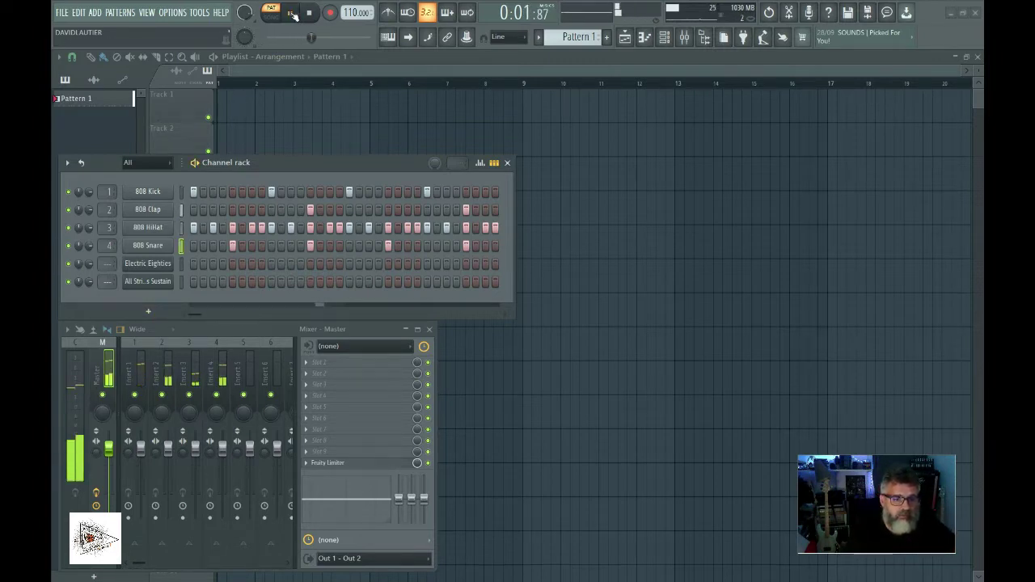
left_click(467, 194)
left_click(476, 193)
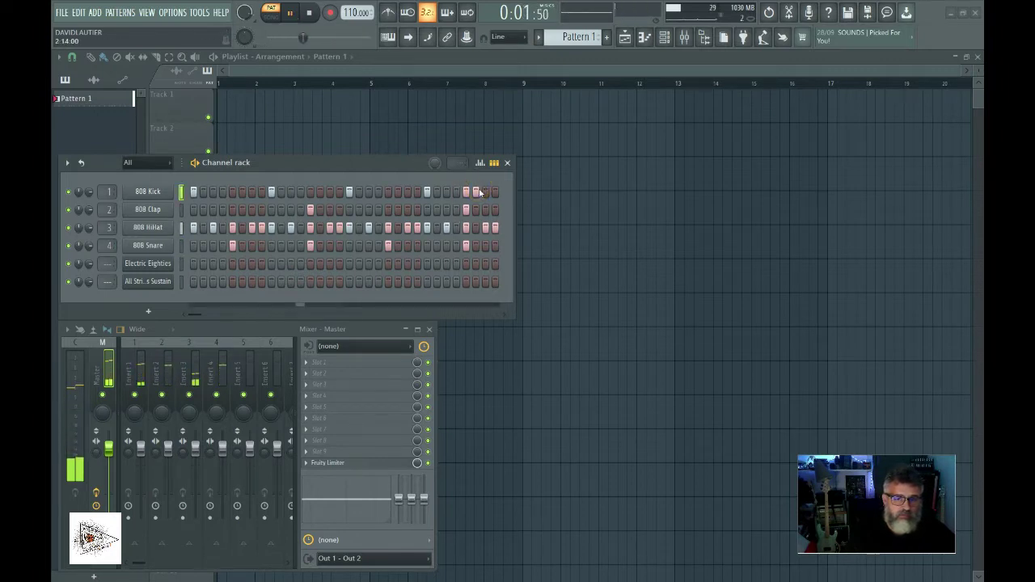
left_click(485, 192)
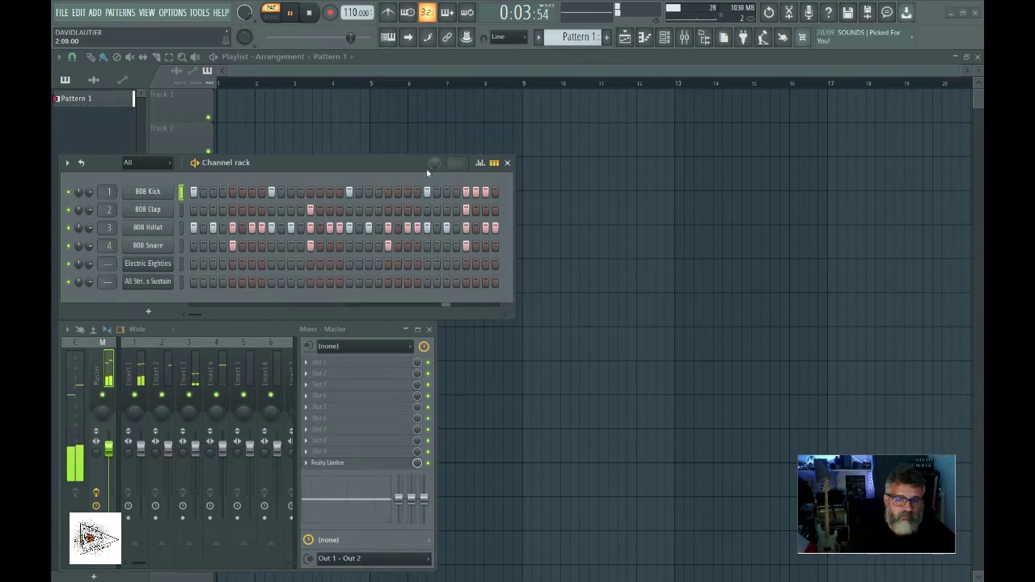
key("space")
Draw a one-bar-per-note melody C5, D5, E5, F5, G5, F5, E5, D5 in the Electric Eighties piano roll.
right_click(166, 264)
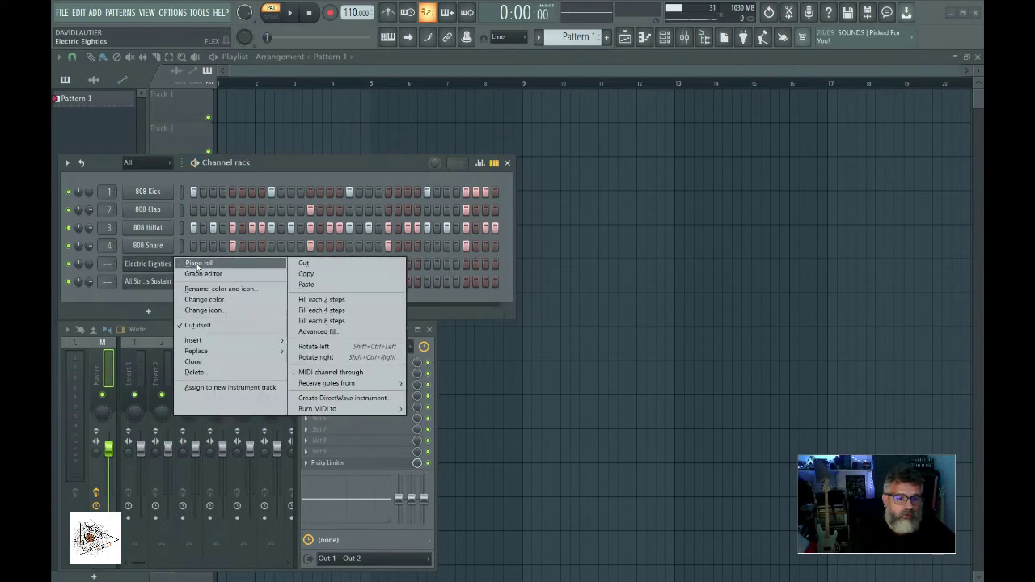
left_click(196, 267)
left_click_drag(249, 170, 306, 360)
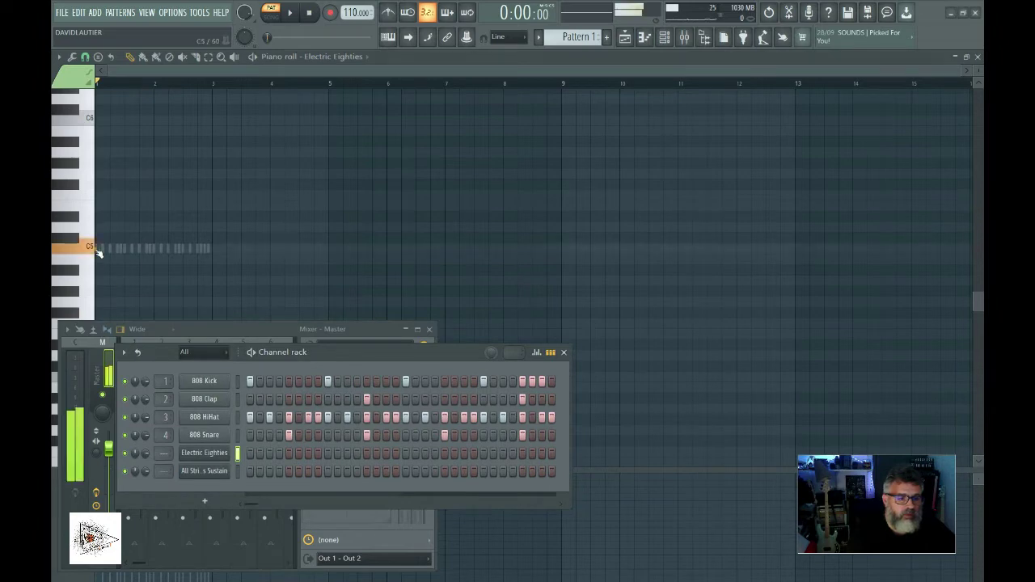
left_click(103, 248)
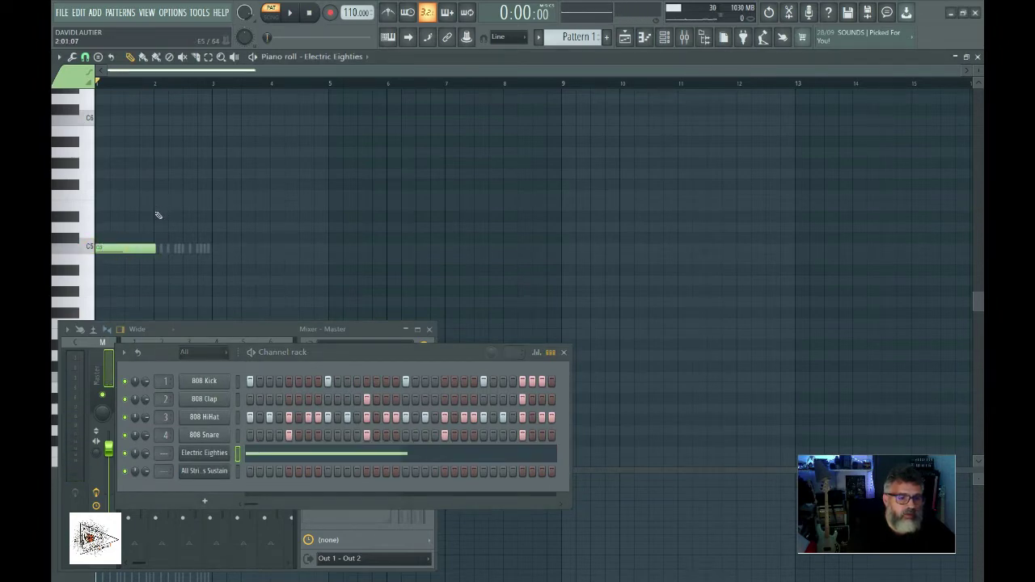
left_click(157, 228)
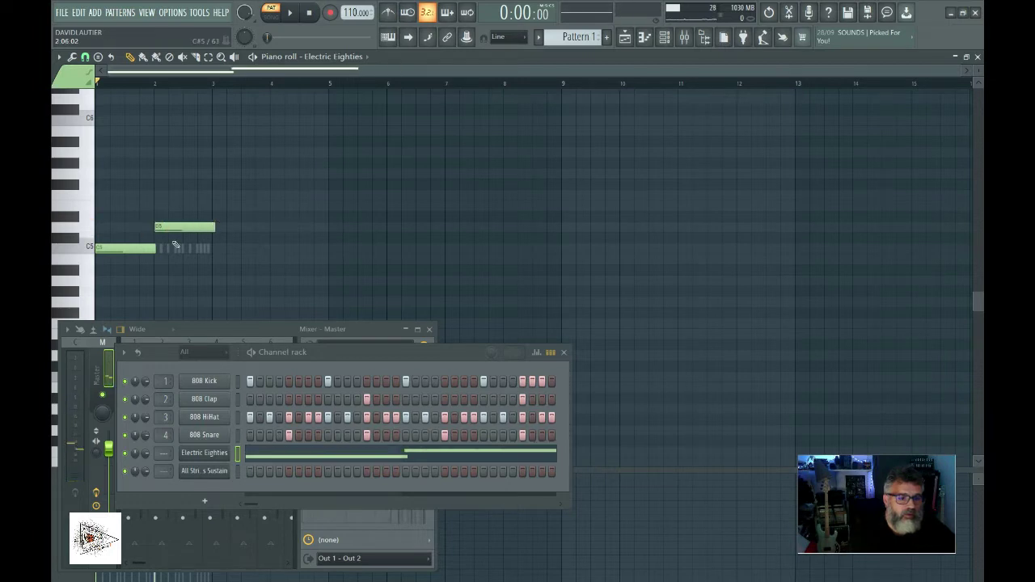
left_click_drag(177, 227, 176, 227)
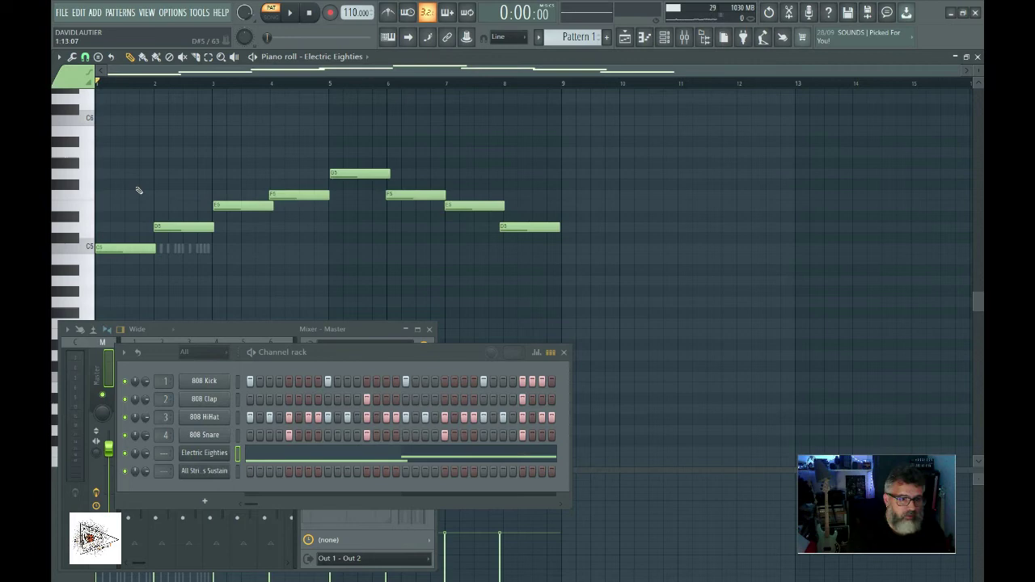
Duplicate all the melody notes one octave higher and align the copies with the start of the originals.
left_click_drag(108, 150, 534, 262)
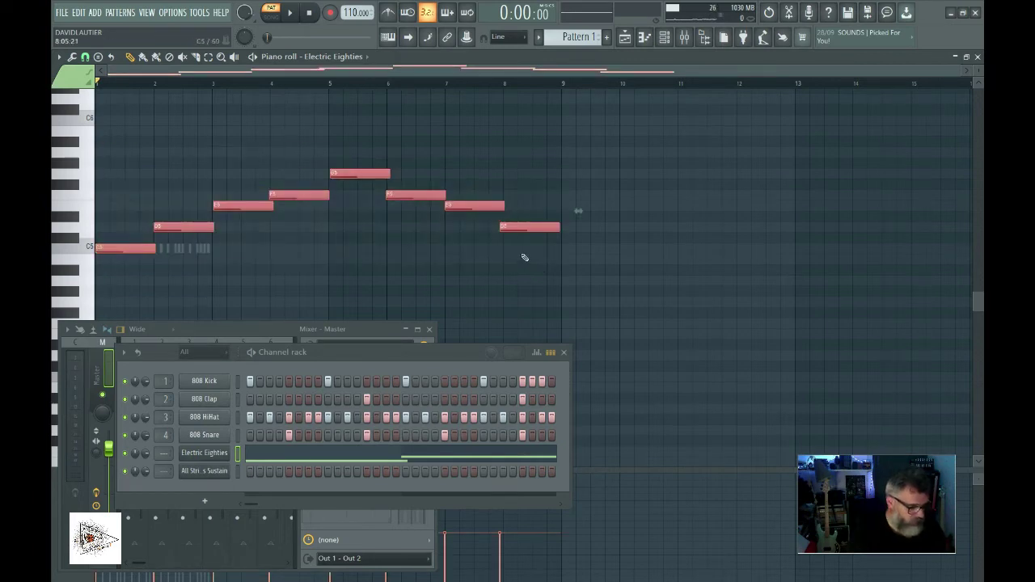
key("shift+Right")
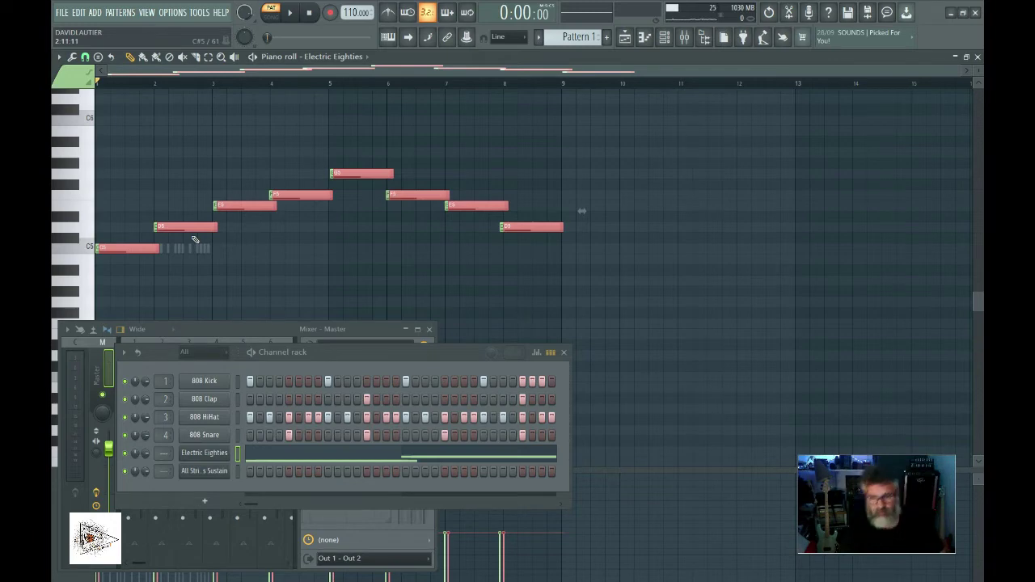
key("ctrl+Up")
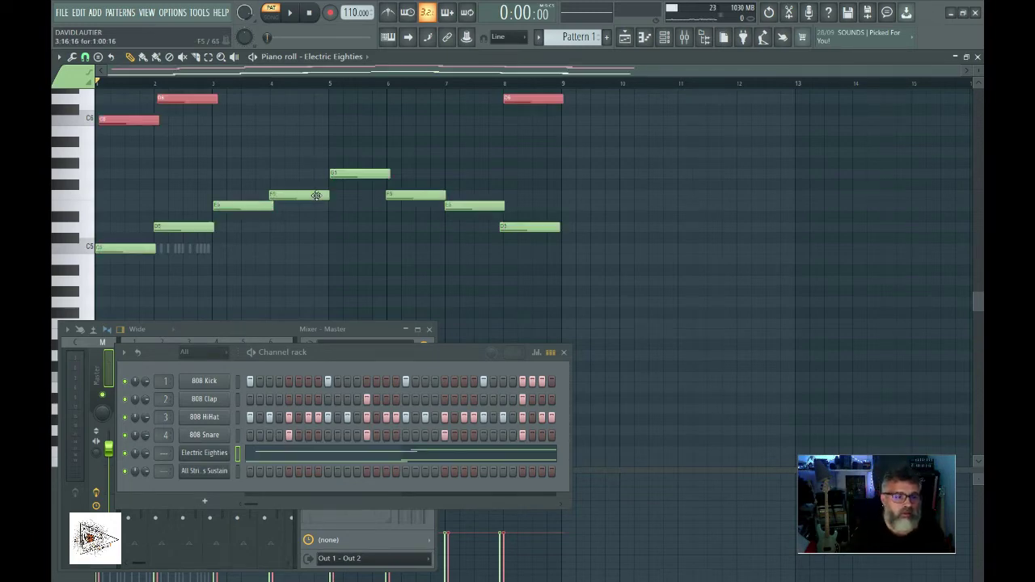
scroll(123, 194, "up", 3)
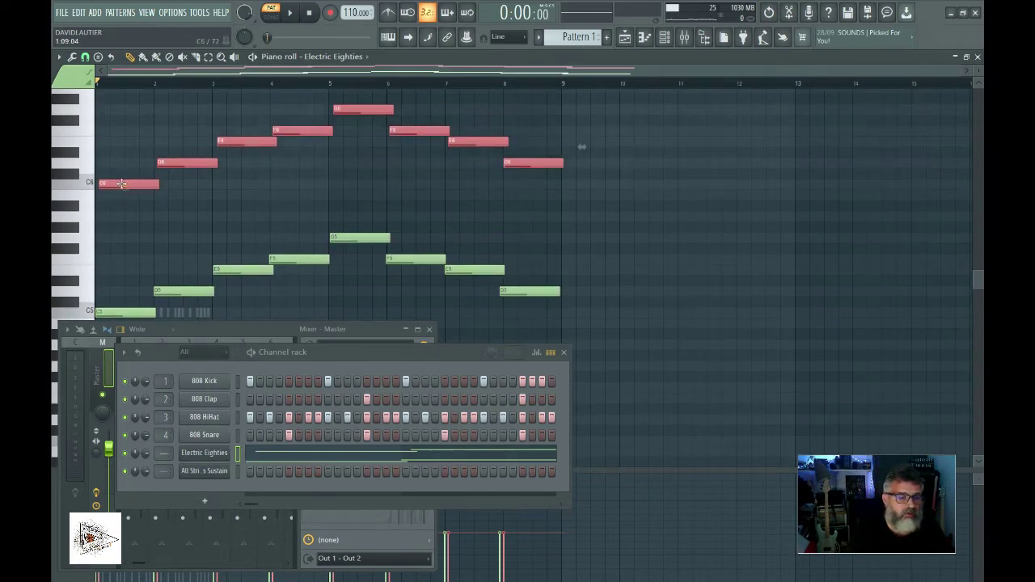
left_click_drag(122, 184, 99, 187)
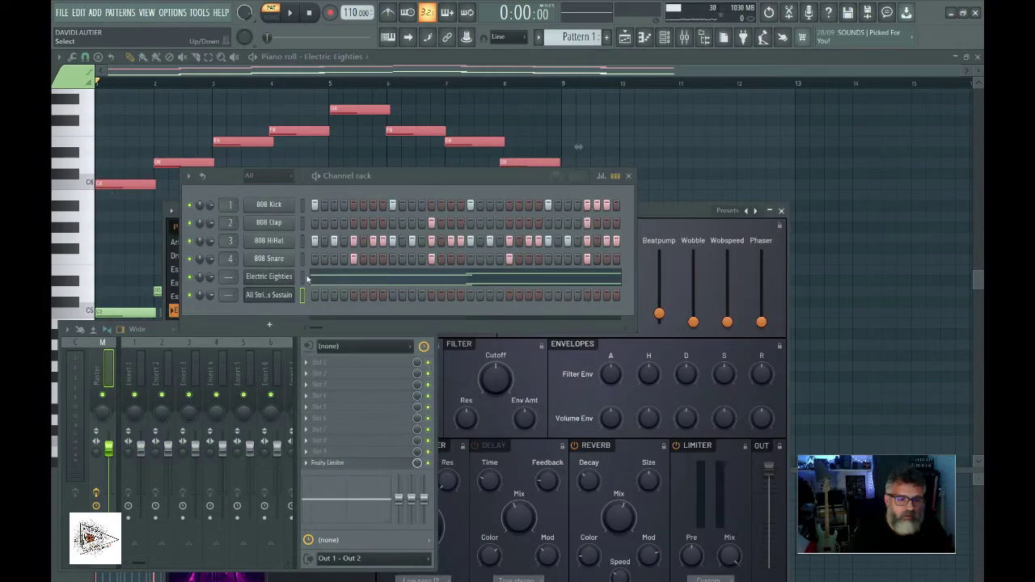
Copy the Electric Eighties notes into the All Strings Sustain channel.
left_click(303, 278)
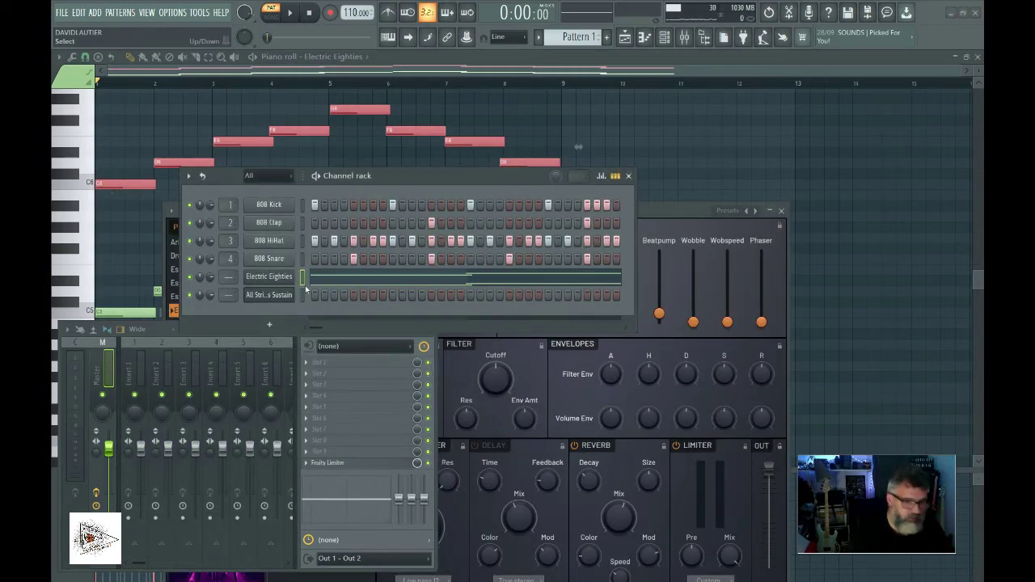
left_click(303, 297)
key("ctrl+v")
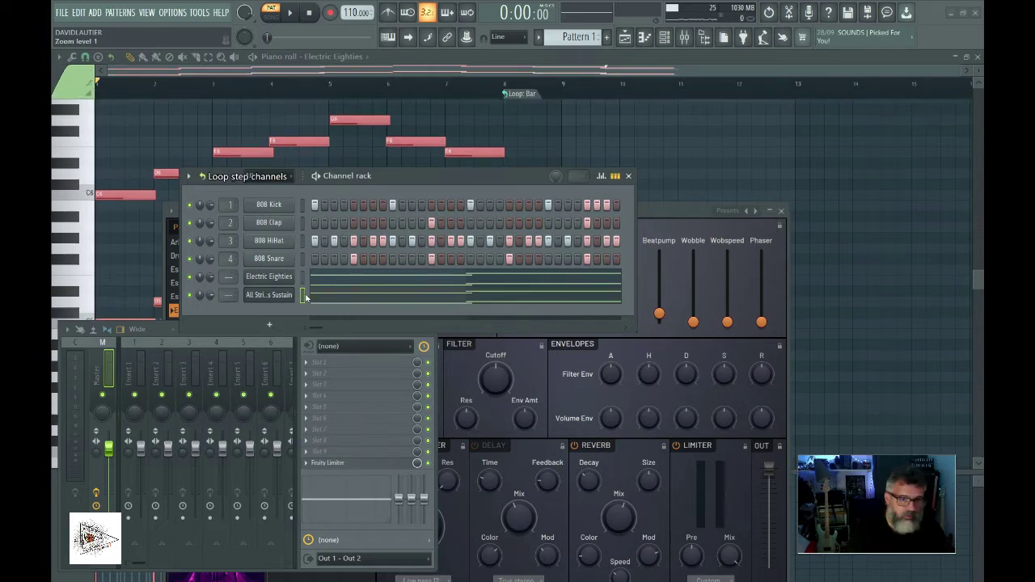
Listen to the pattern with both melodic instruments playing, stop playback and close the instrument's plugin window.
key("space")
left_click_drag(384, 180, 263, 167)
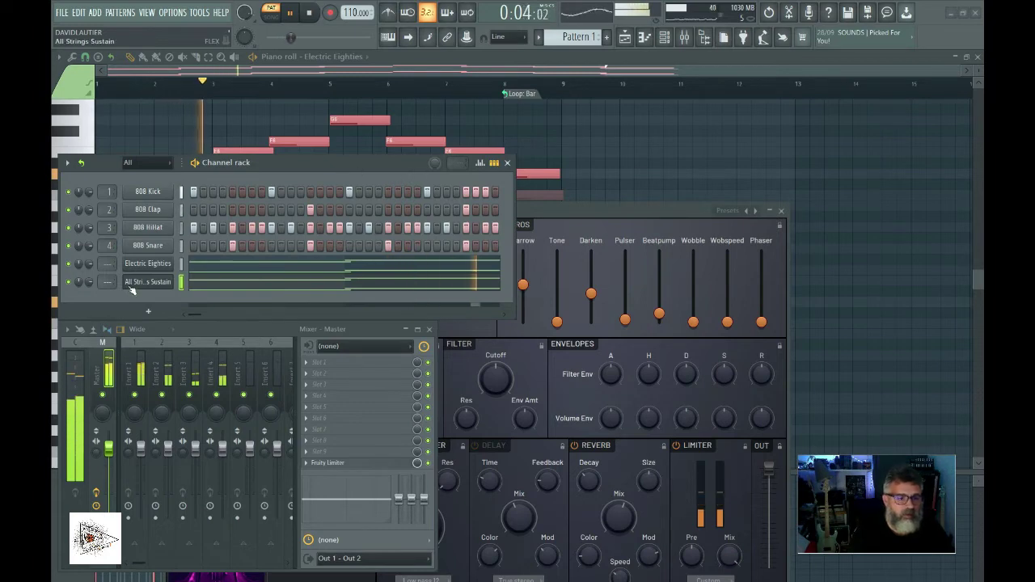
left_click_drag(337, 164, 382, 154)
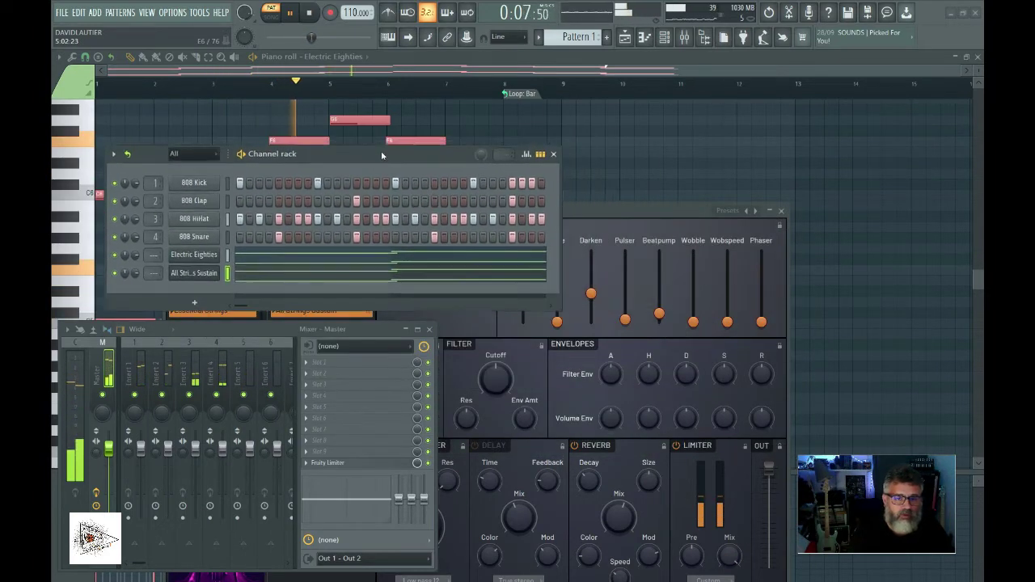
left_click(782, 211)
key("space")
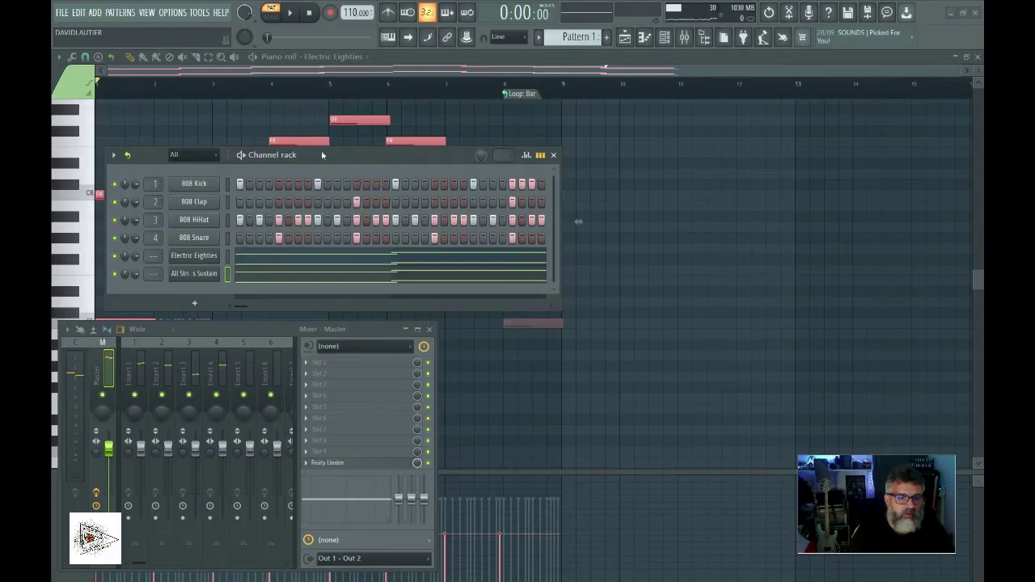
Bring up the empty playlist and move the channel rack and mixer windows clear of its track names.
left_click_drag(322, 154, 278, 162)
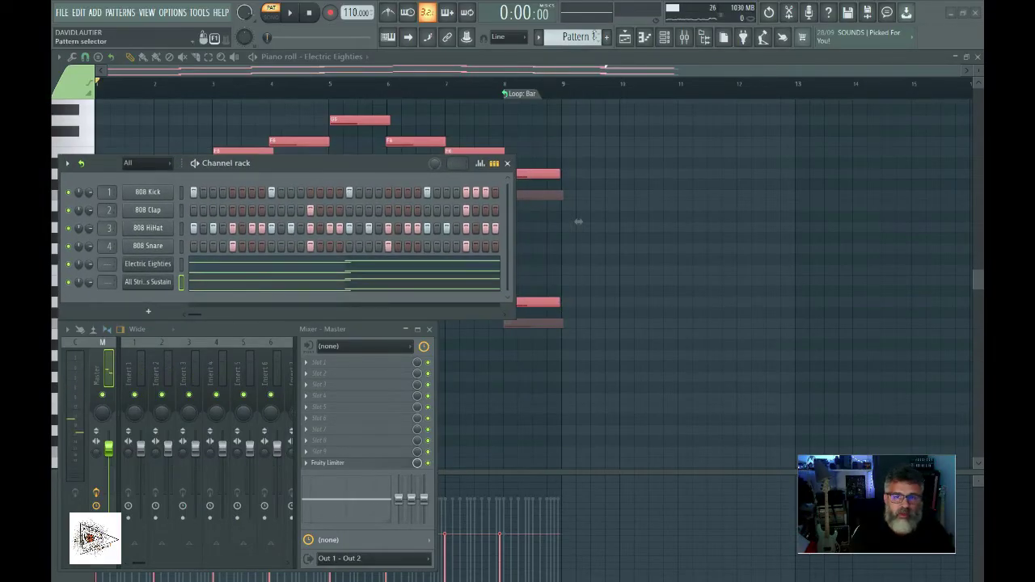
key("F5")
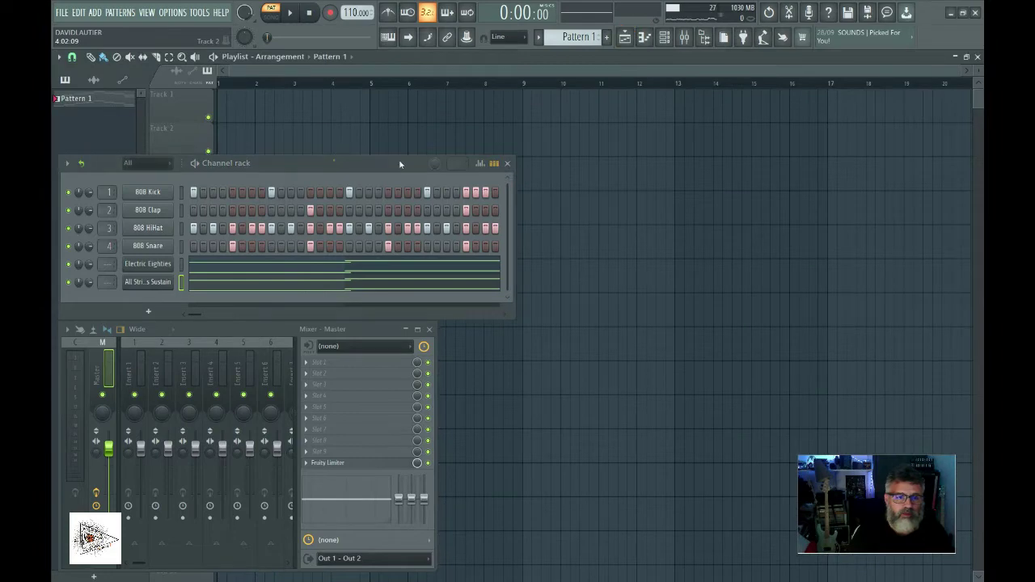
left_click_drag(397, 164, 632, 143)
left_click_drag(248, 326, 569, 306)
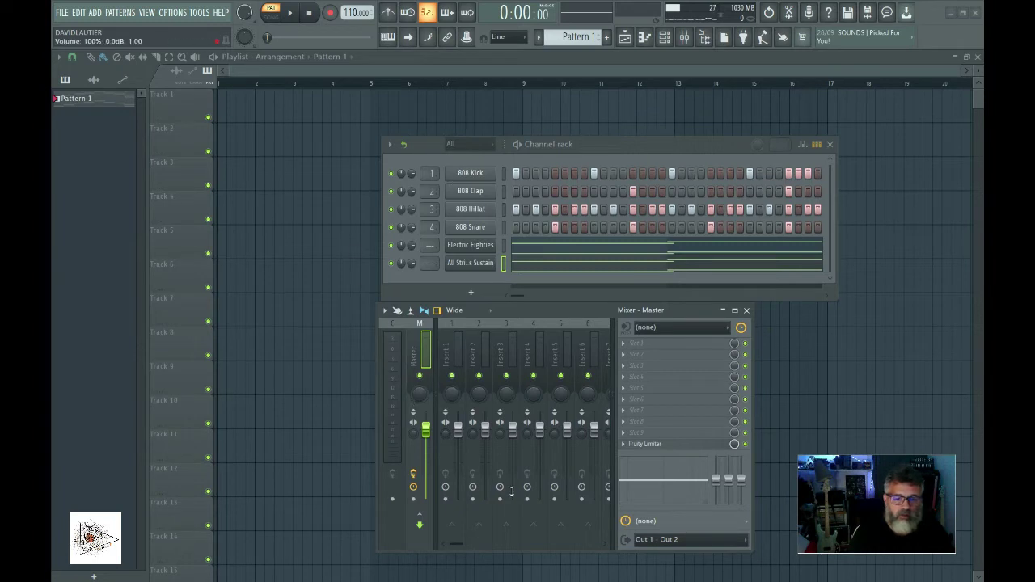
Assign the 808 Kick, 808 Clap, 808 HiHat and 808 Snare channels each to a new instrument track.
right_click(465, 176)
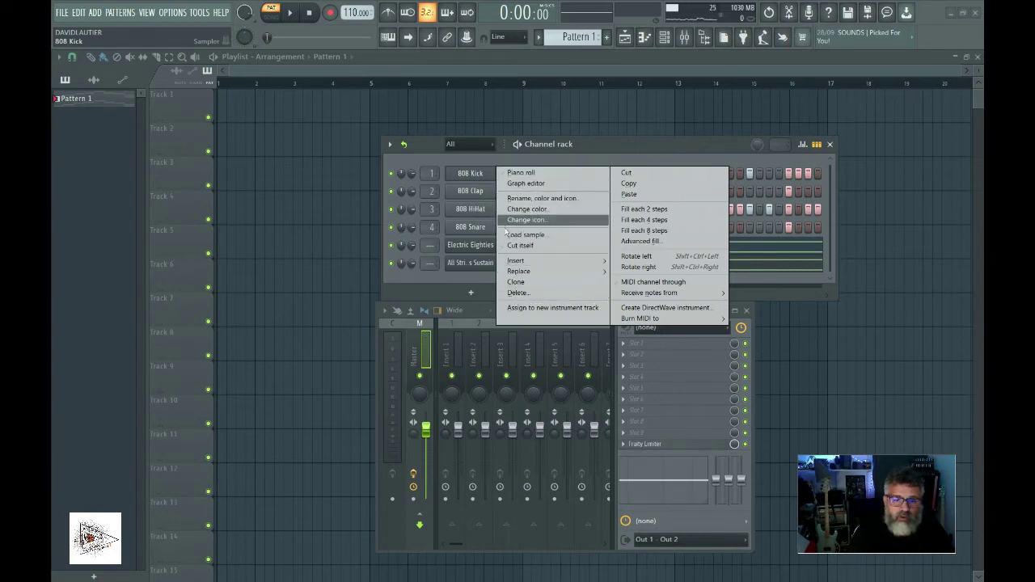
left_click(484, 179)
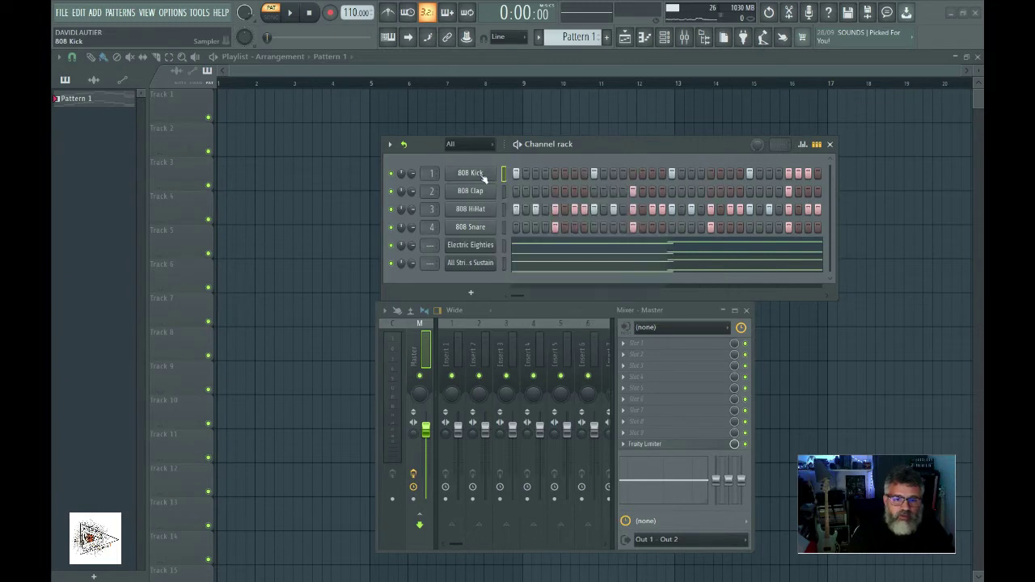
right_click(472, 176)
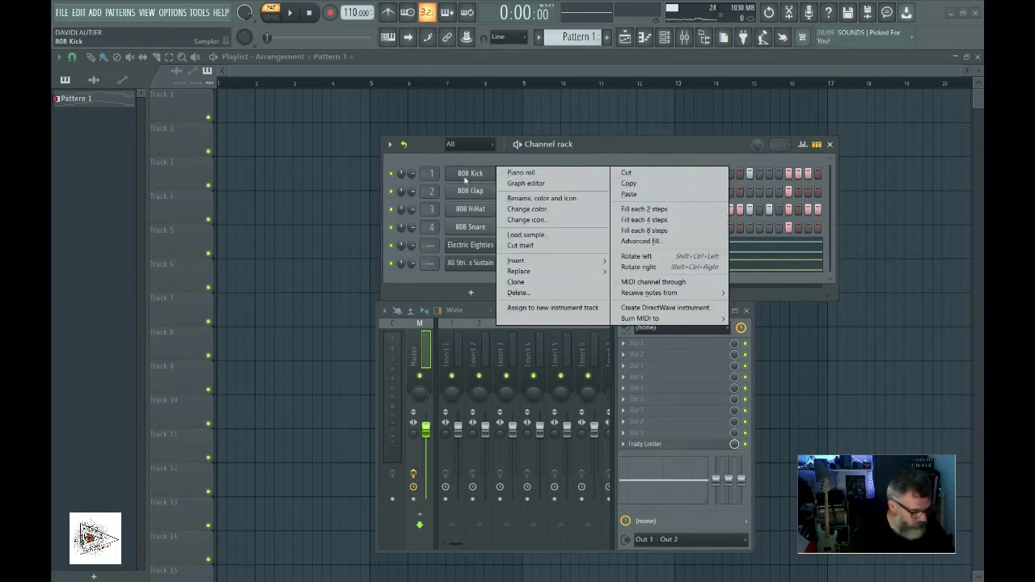
key("a")
right_click(472, 192)
key("a")
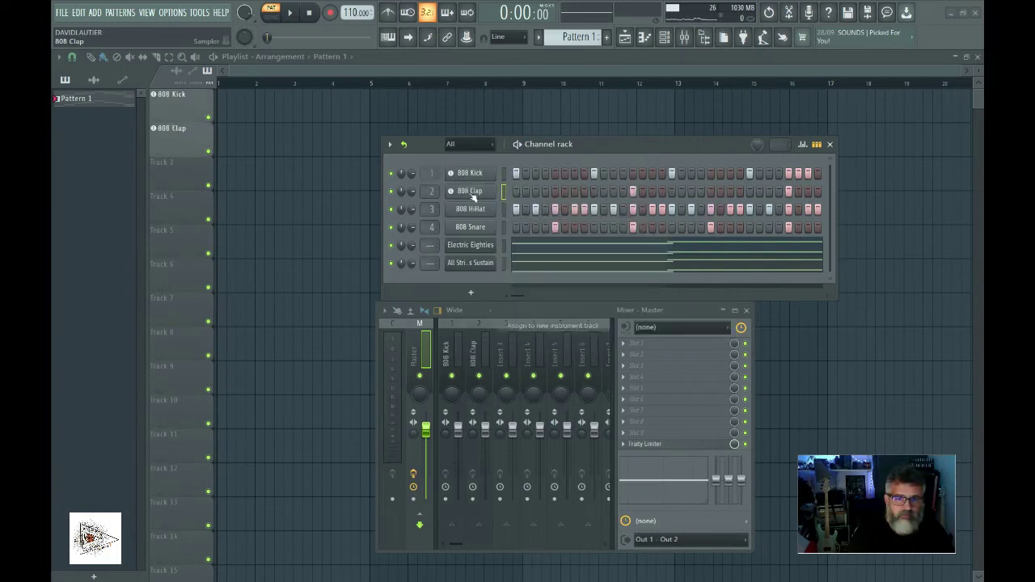
right_click(469, 212)
key("a")
right_click(471, 228)
key("a")
Assign the Electric Eighties and All Strings Sustain channels each to a new instrument track.
right_click(471, 246)
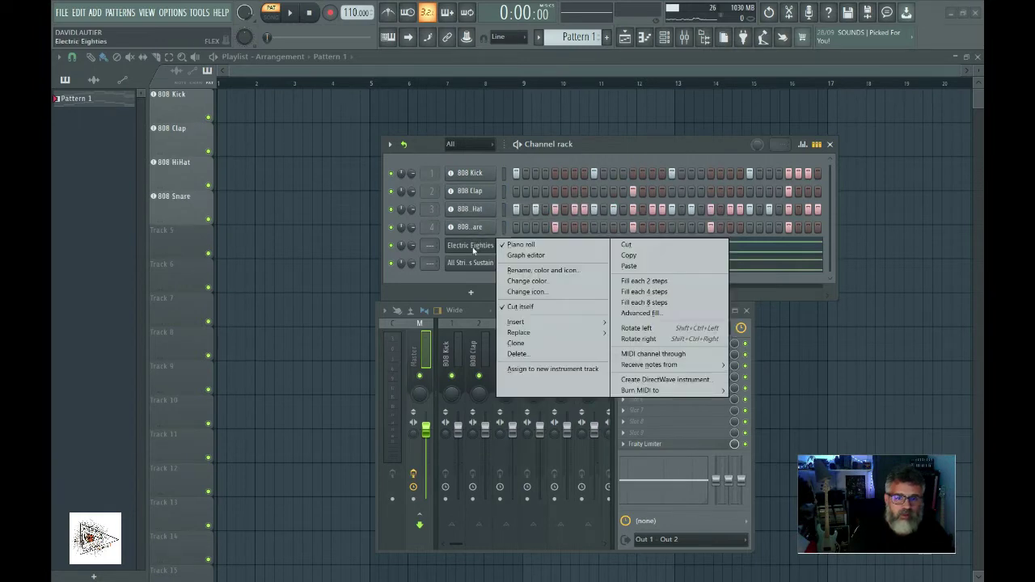
key("a")
right_click(487, 264)
key("a")
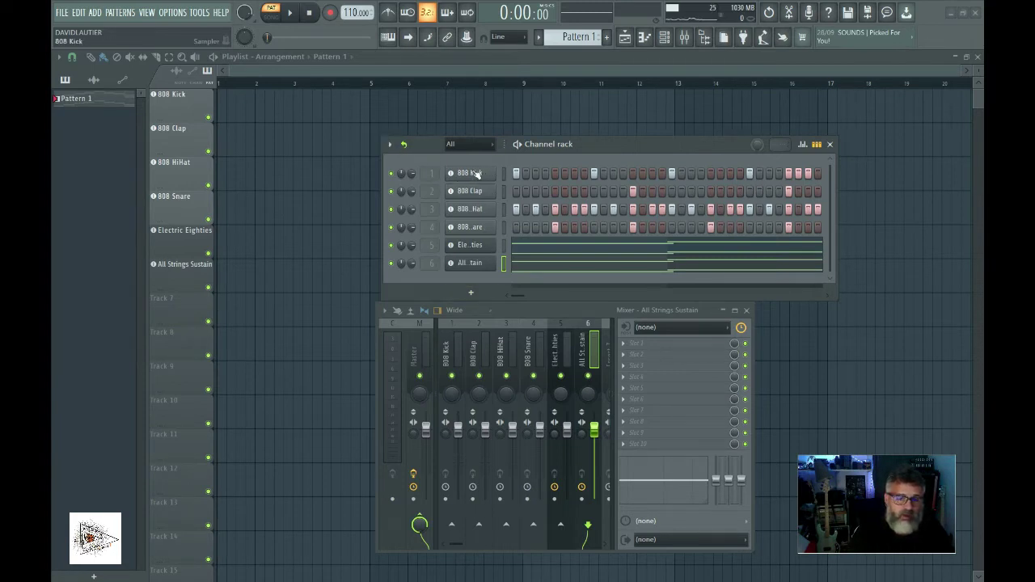
Colour the four 808 drum channels with a gradient running from magenta to Dark Cyan (#21A2A5).
left_click_drag(504, 174, 505, 218)
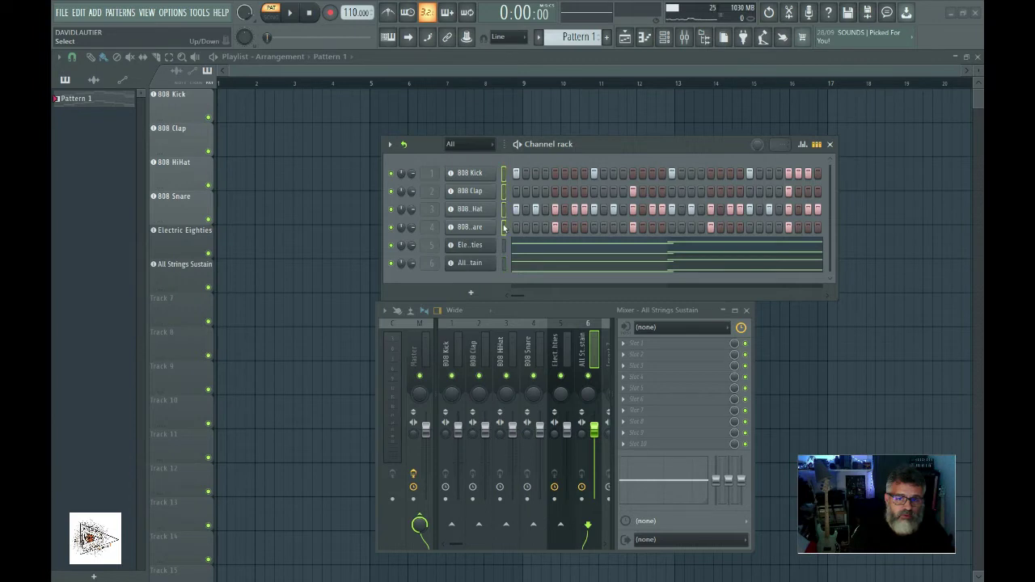
left_click(390, 144)
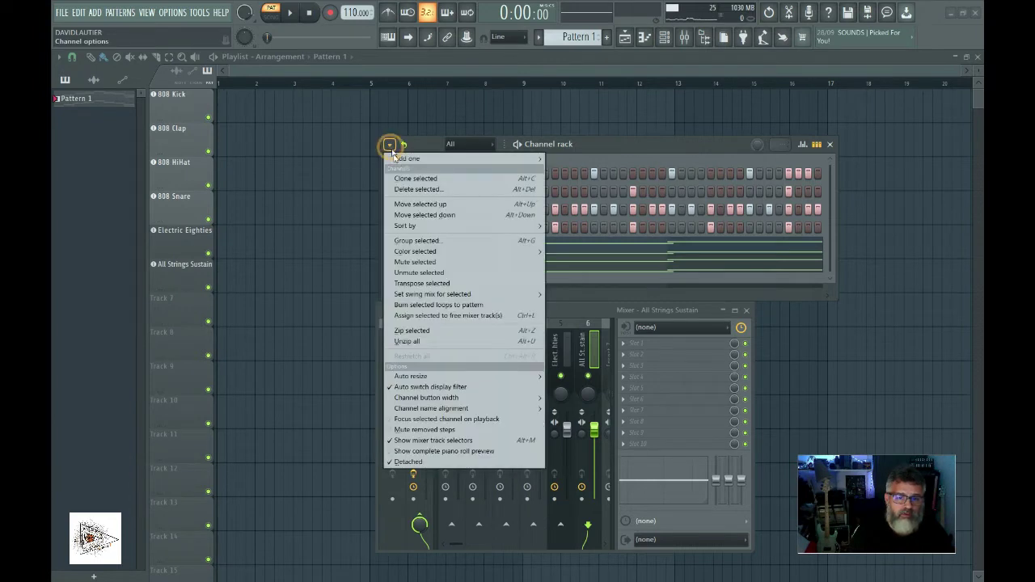
mouse_move(428, 254)
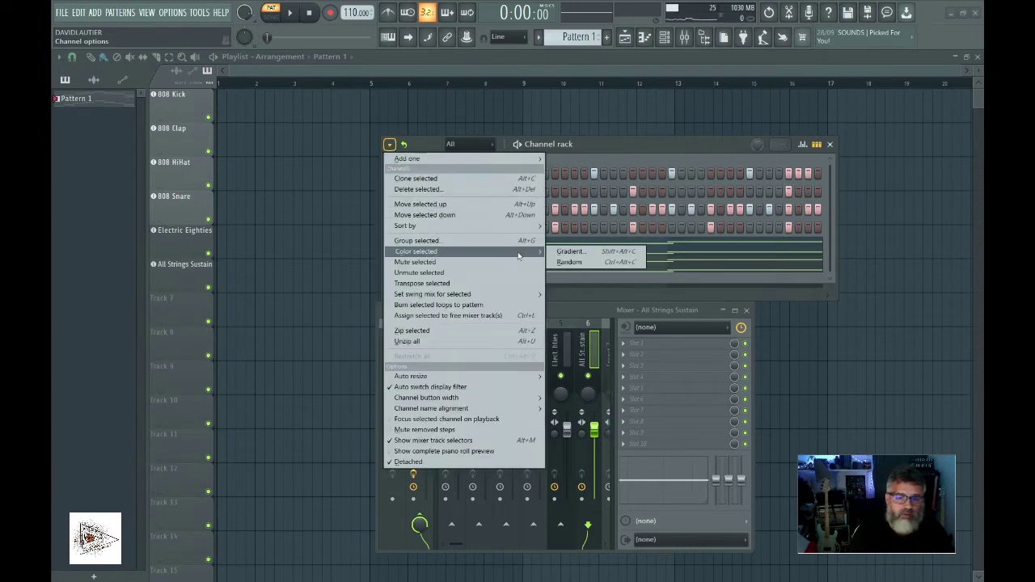
left_click(571, 251)
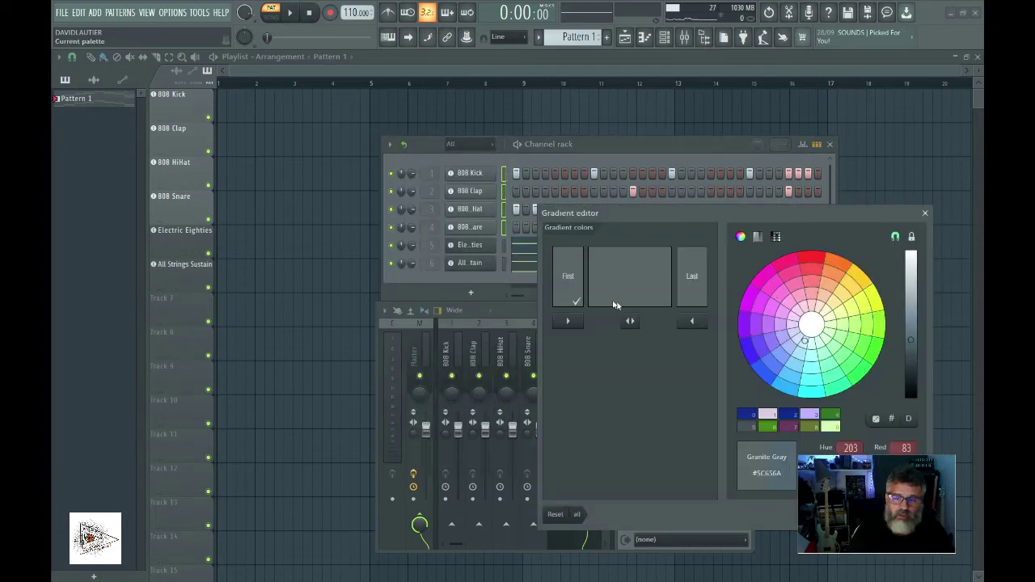
left_click(567, 270)
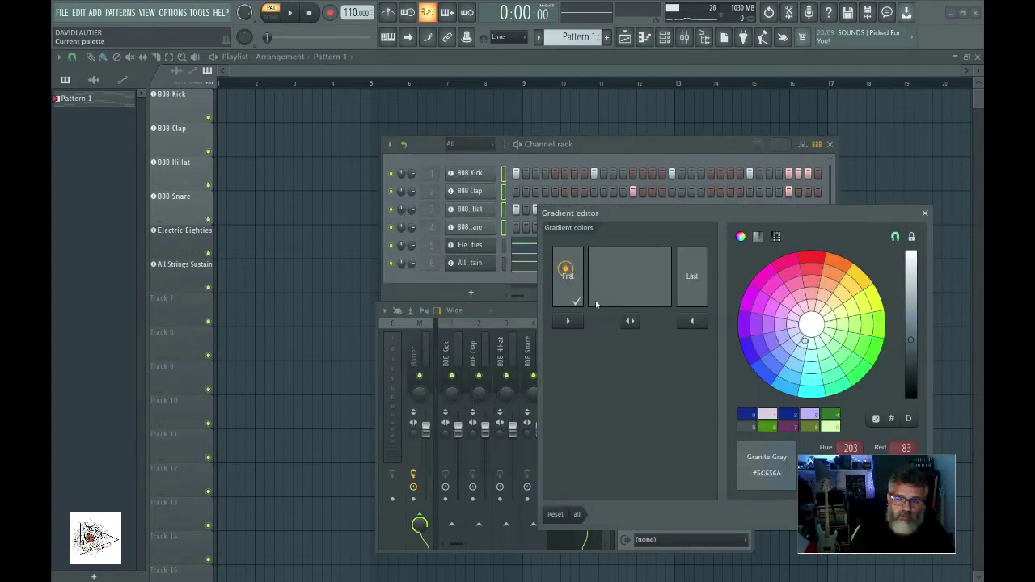
left_click(765, 287)
left_click(689, 280)
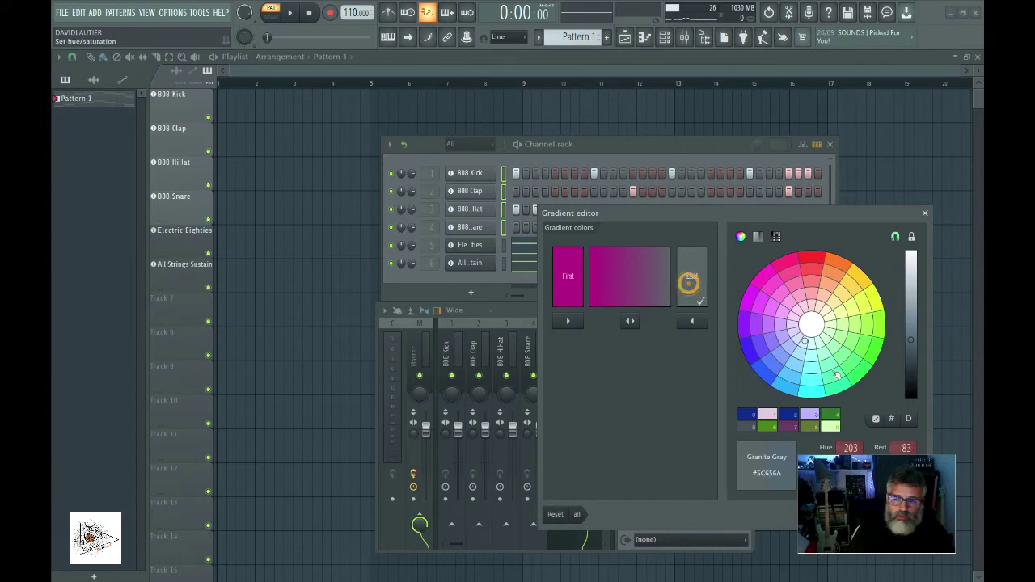
left_click(812, 381)
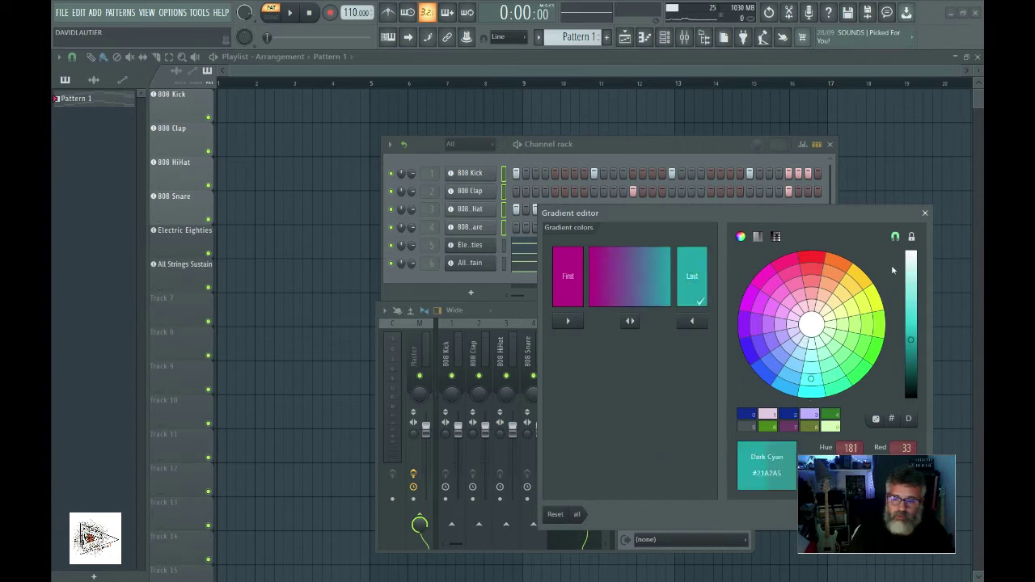
left_click_drag(808, 214, 767, 162)
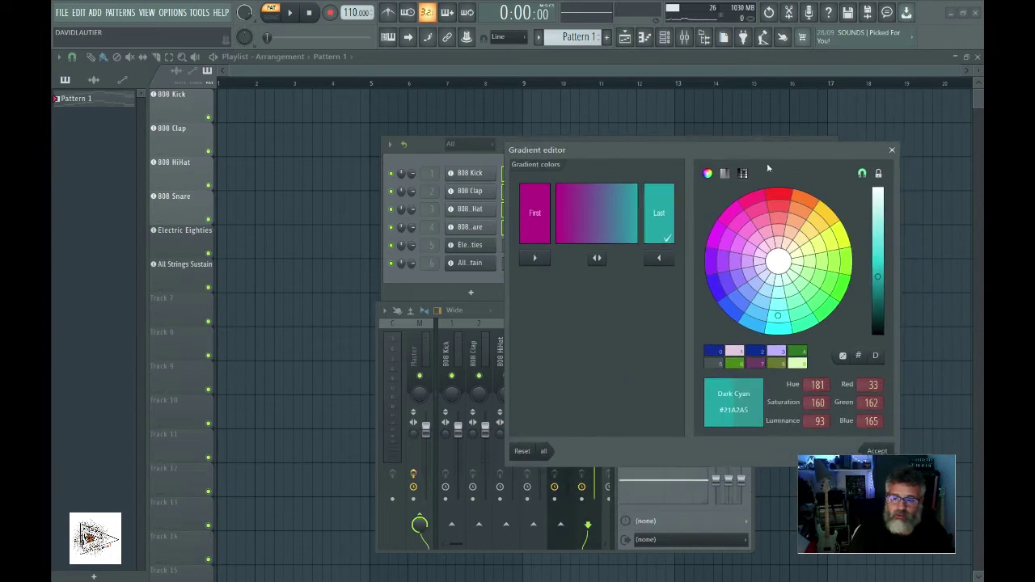
left_click(887, 453)
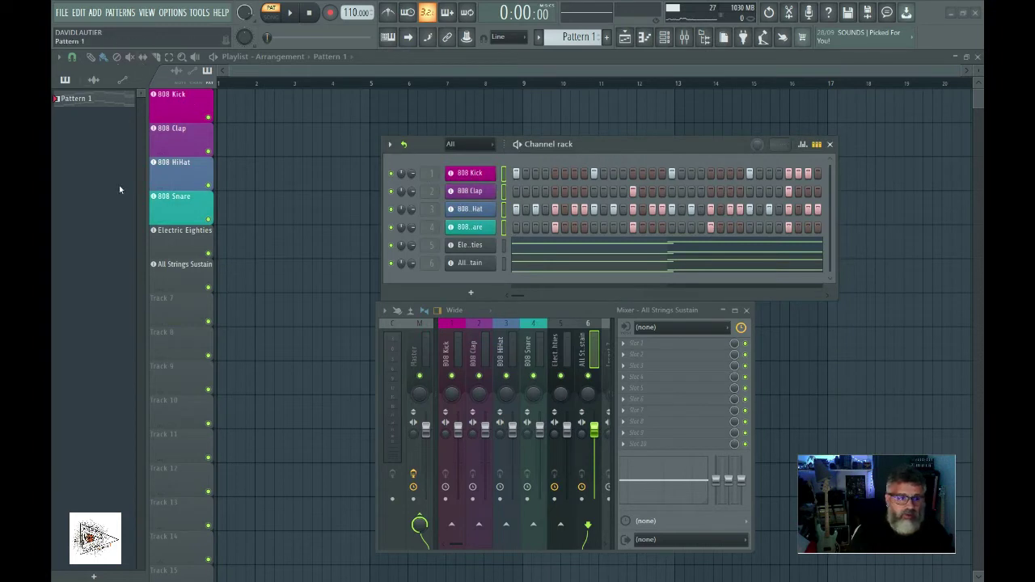
Colour the Electric Eighties and All Strings Sustain channels with a gradient from brownish orange to Forest Green (#4C910D).
left_click(503, 257)
left_click_drag(503, 257, 503, 247)
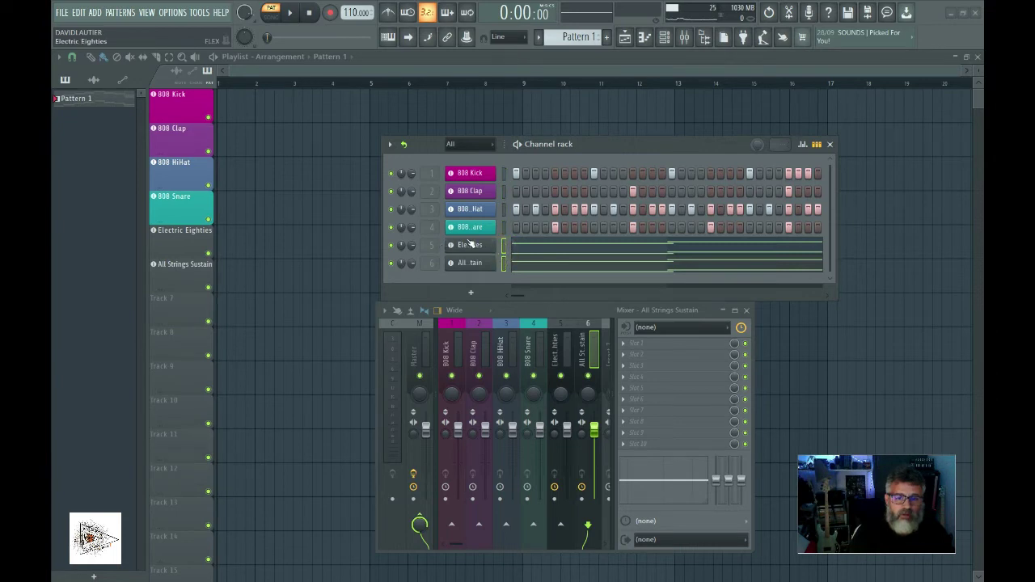
left_click(389, 144)
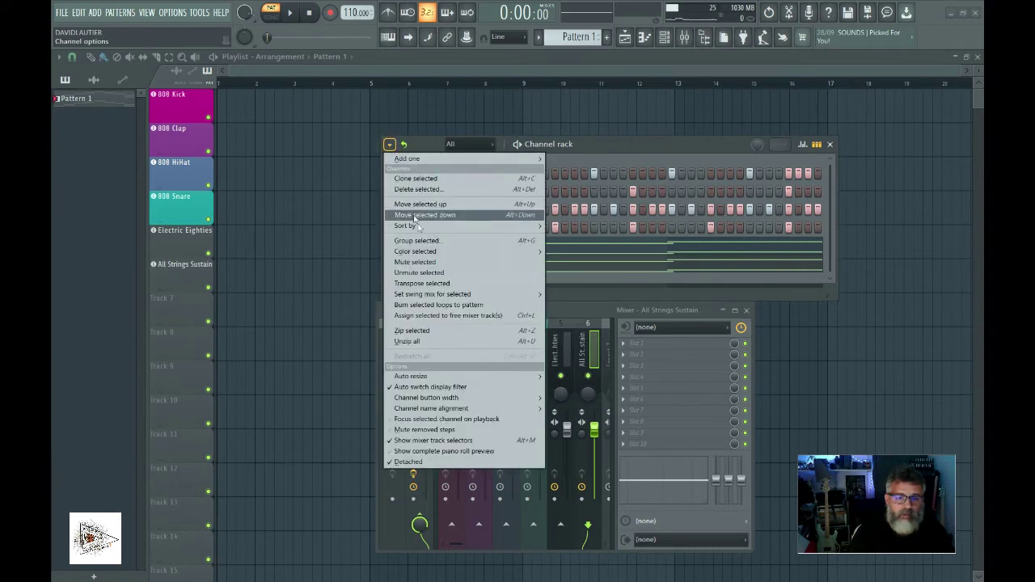
mouse_move(464, 252)
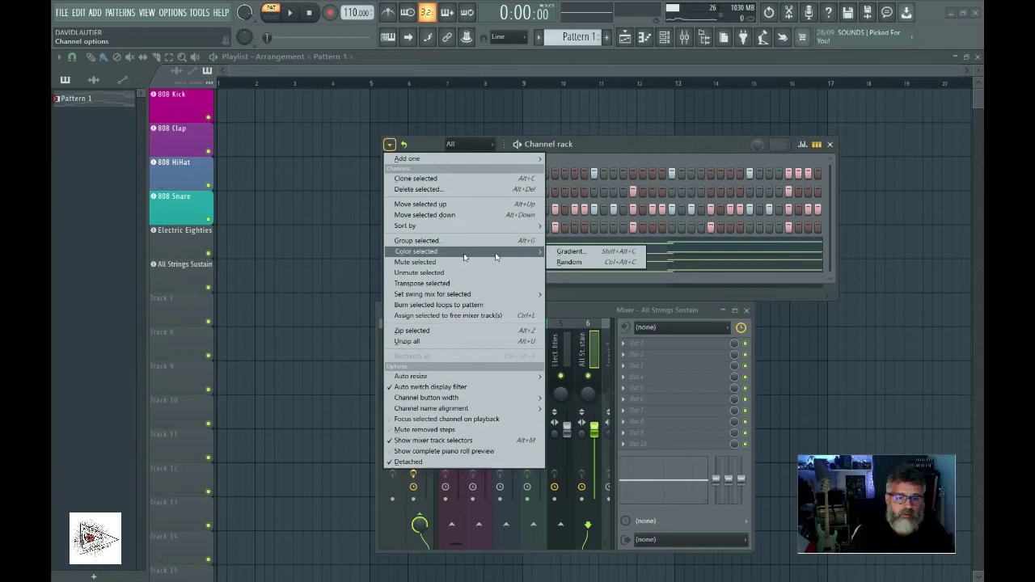
left_click(570, 252)
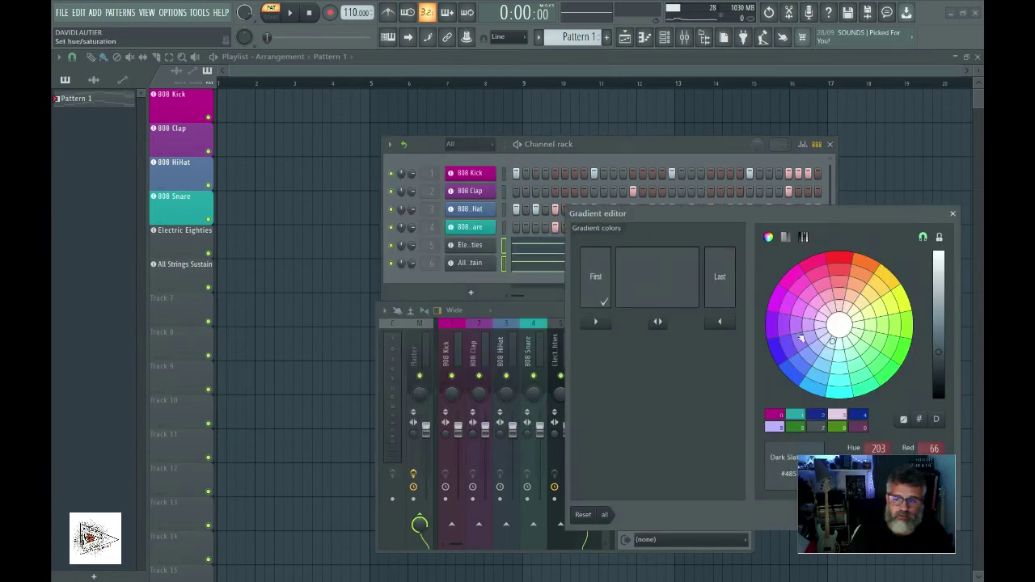
left_click(872, 268)
left_click(720, 275)
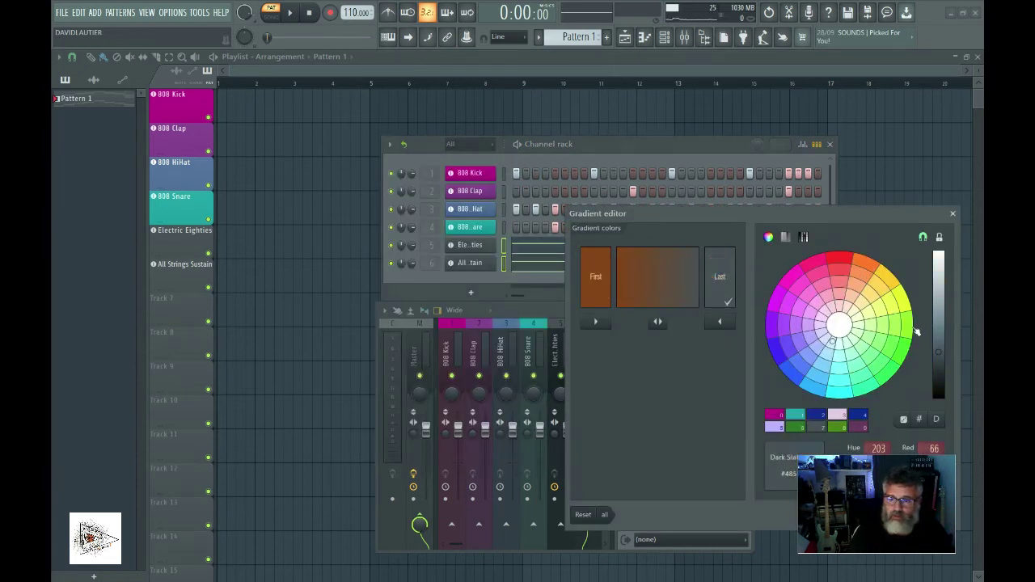
left_click(915, 330)
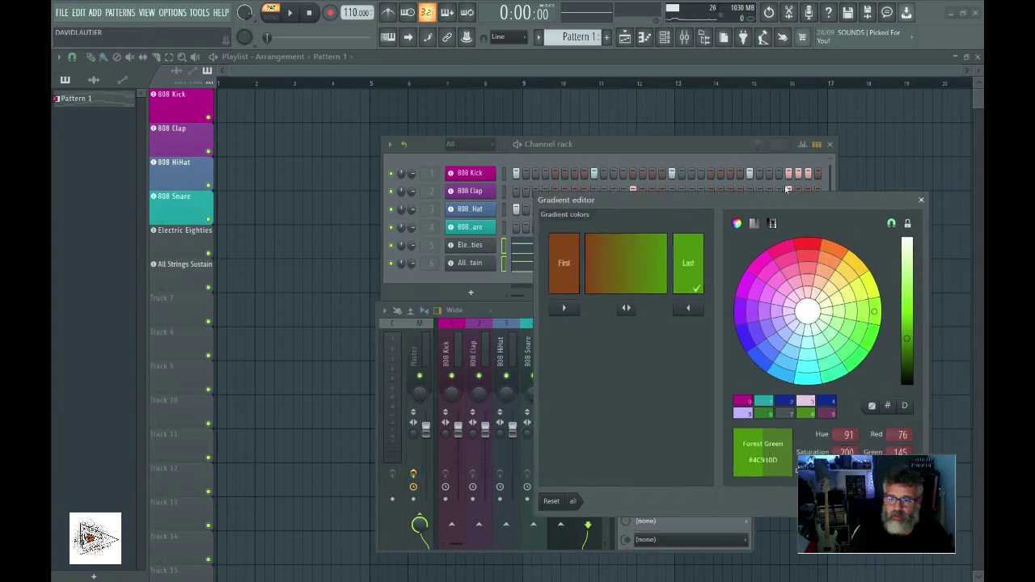
left_click(845, 446)
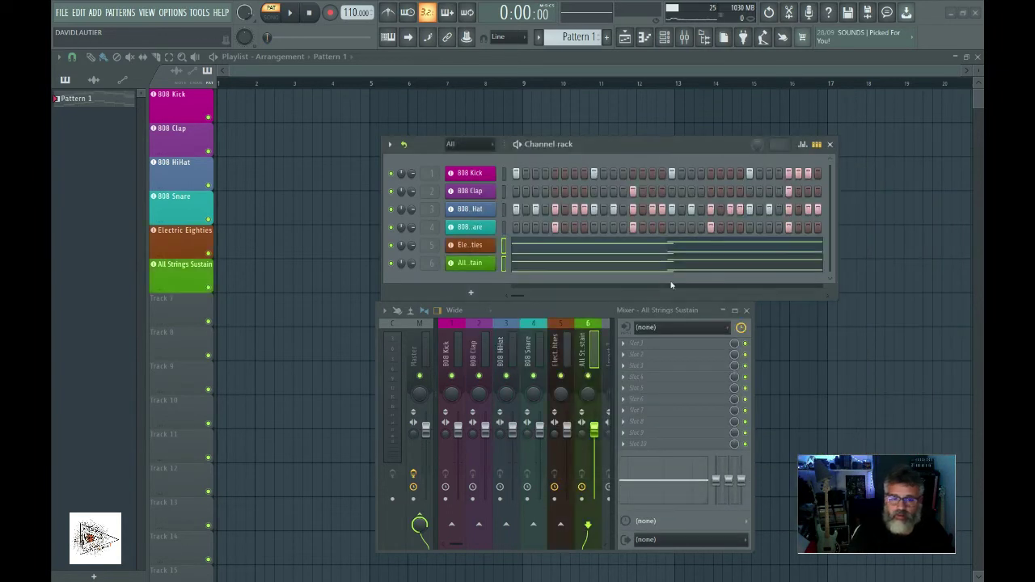
Move the channel rack clear of the first playlist bars and split Pattern 1 by channel.
left_click(325, 268)
right_click(367, 281)
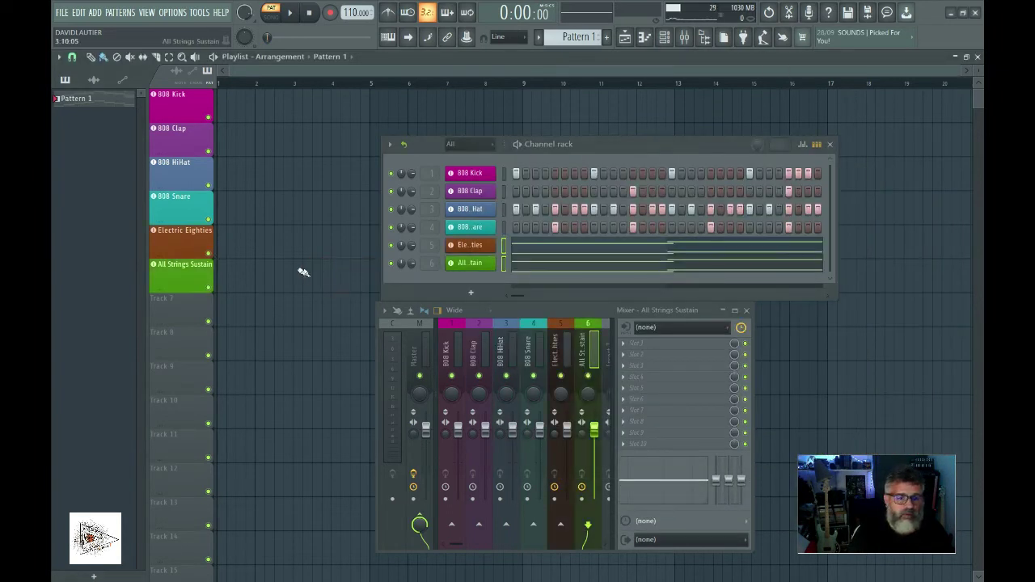
left_click_drag(688, 144, 858, 137)
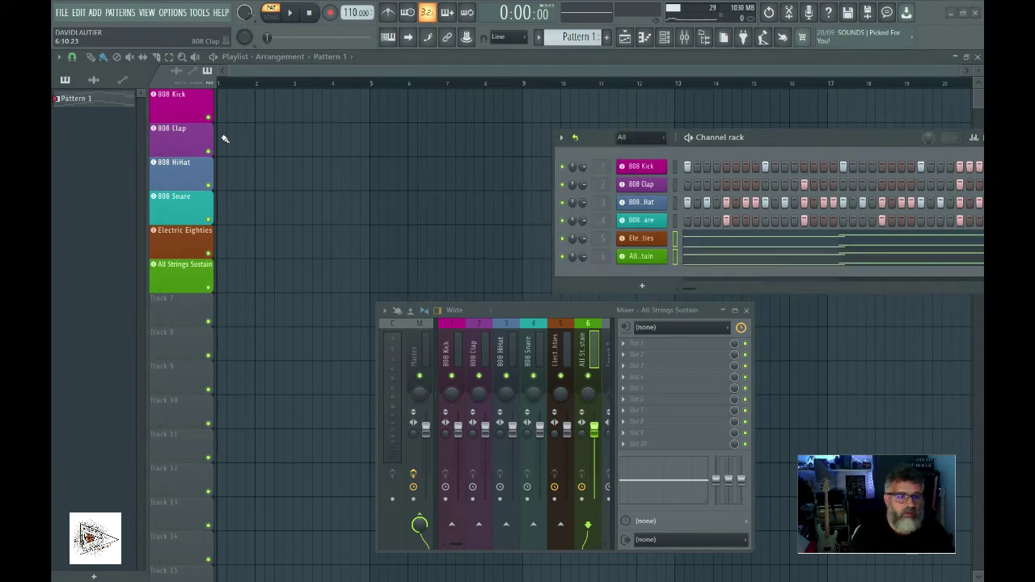
right_click(88, 99)
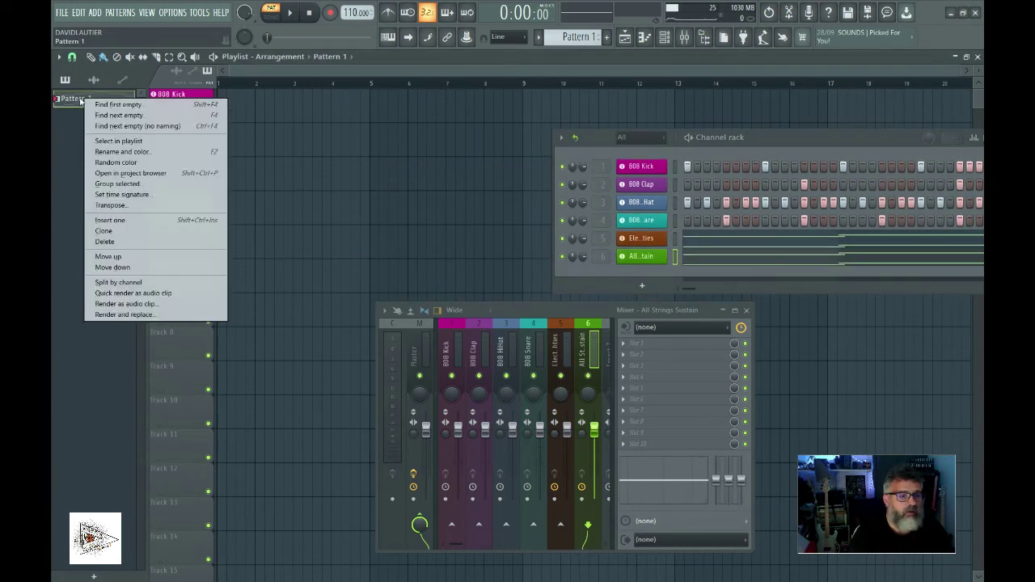
left_click(141, 283)
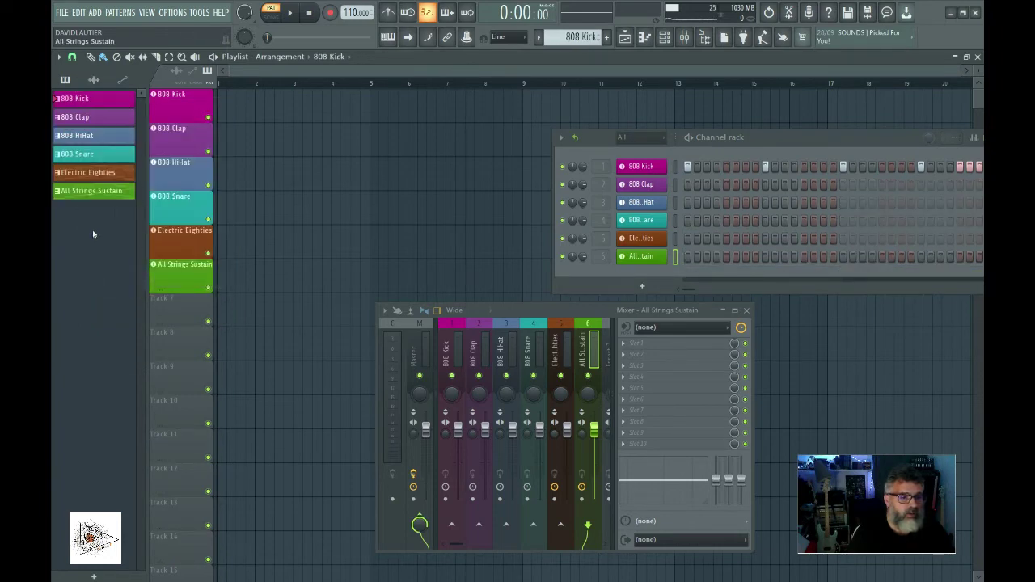
Select all six split patterns and place them at bar 1 on their matching playlist tracks.
left_click(90, 137)
left_click(94, 105)
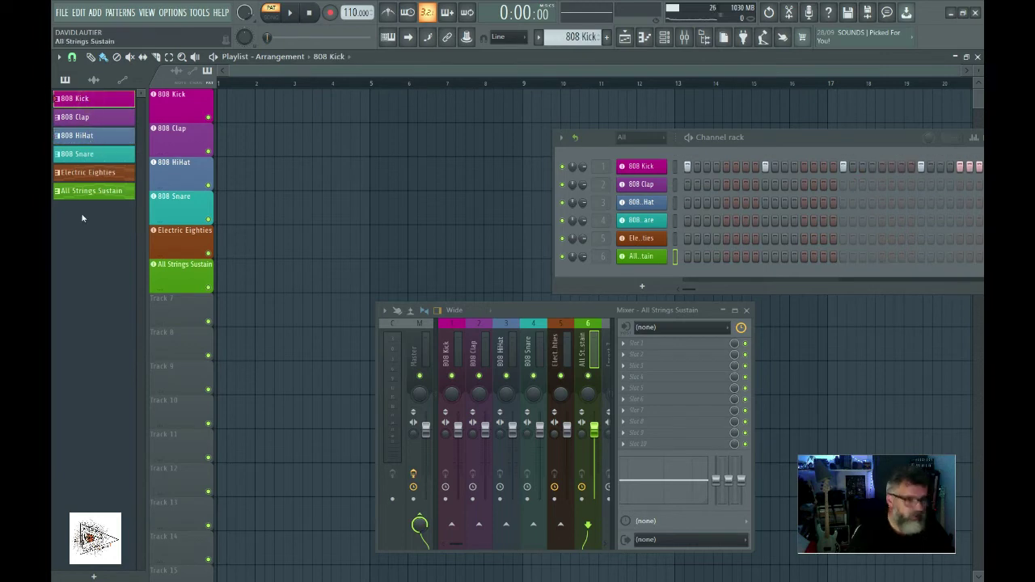
left_click(93, 196)
left_click_drag(88, 104, 182, 114)
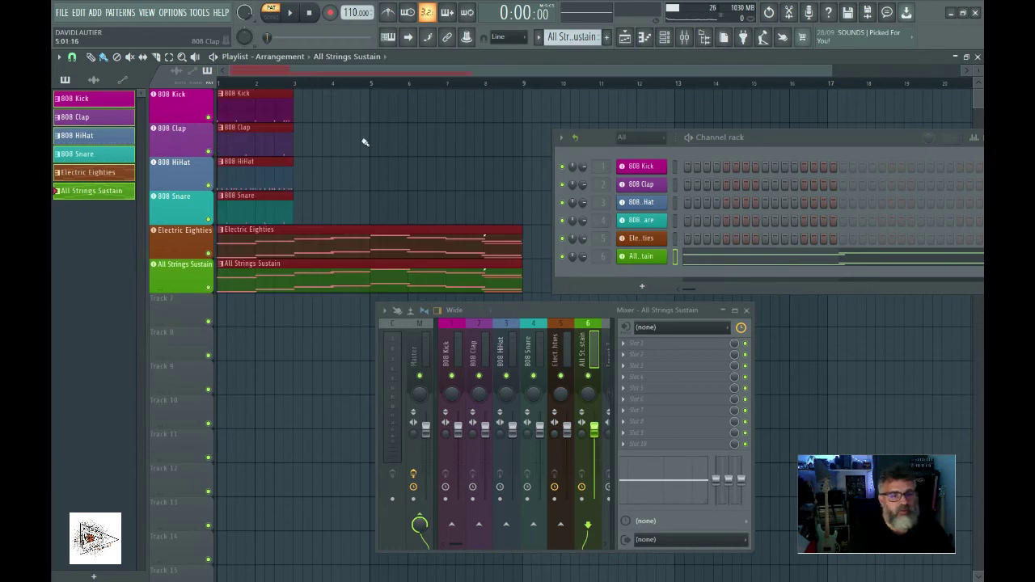
Rename the 808 Kick channel as "kick de la mort".
double_click(251, 117)
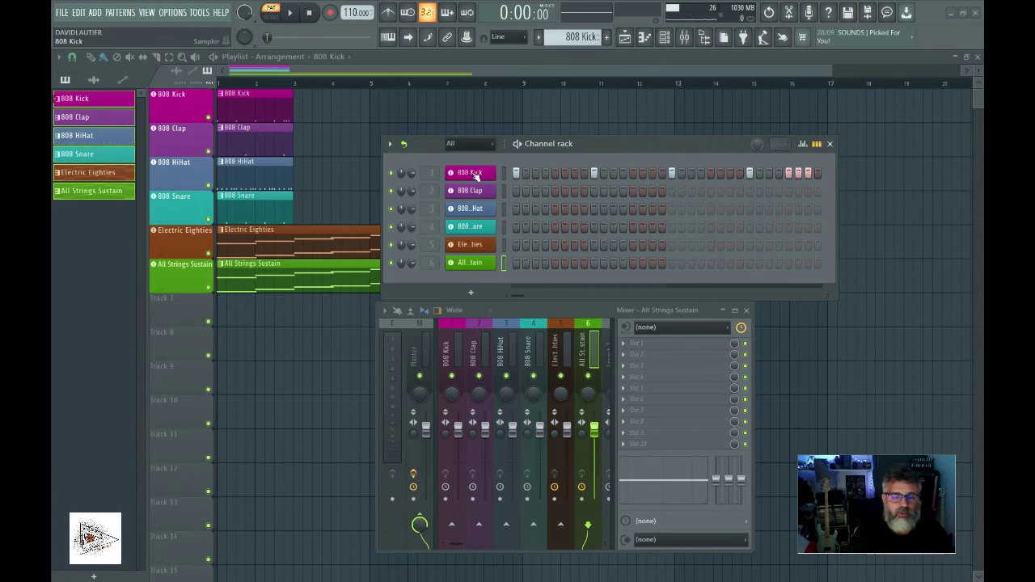
right_click(476, 175)
left_click(544, 199)
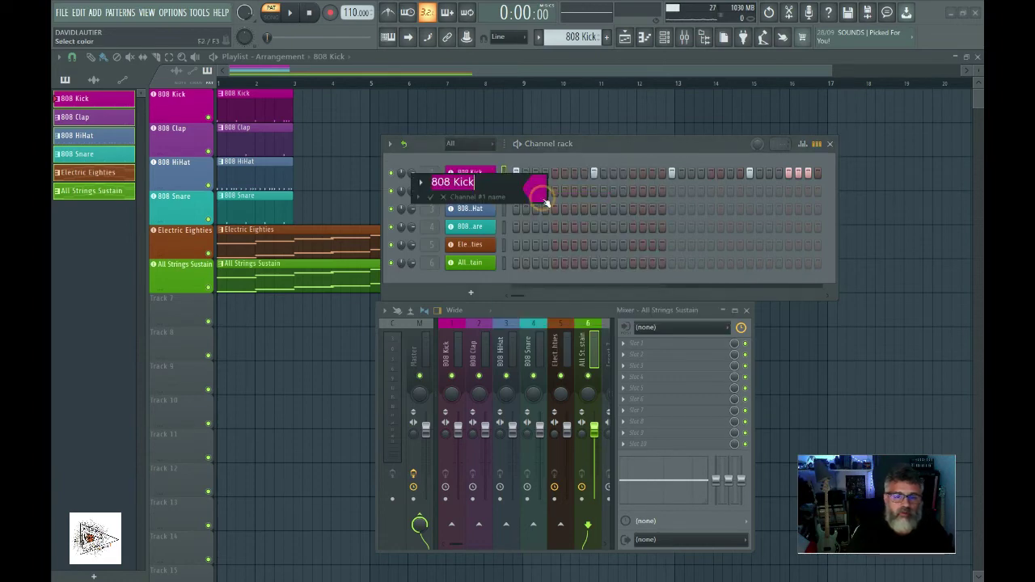
type("kick")
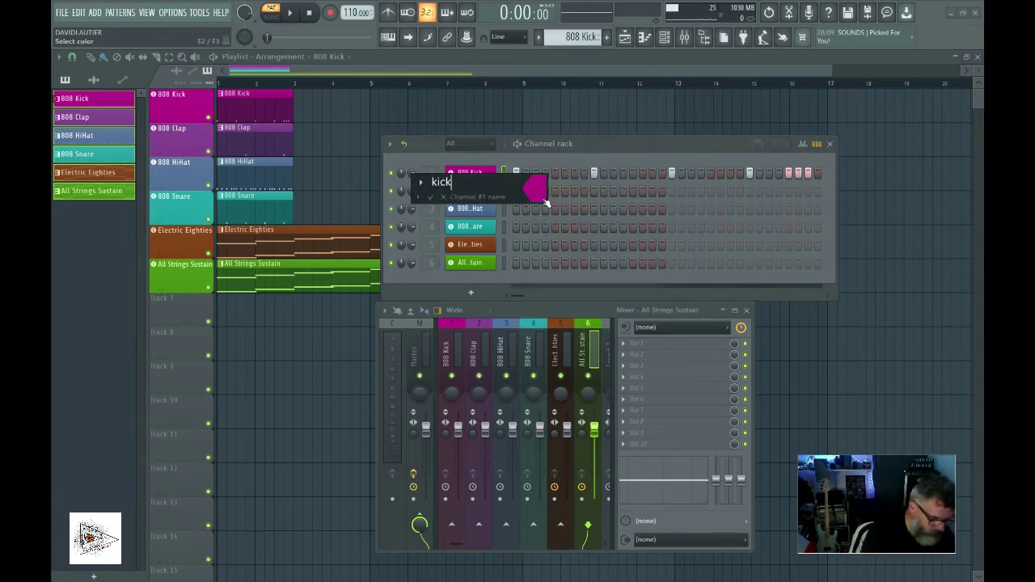
type(" de la mort")
key("Return")
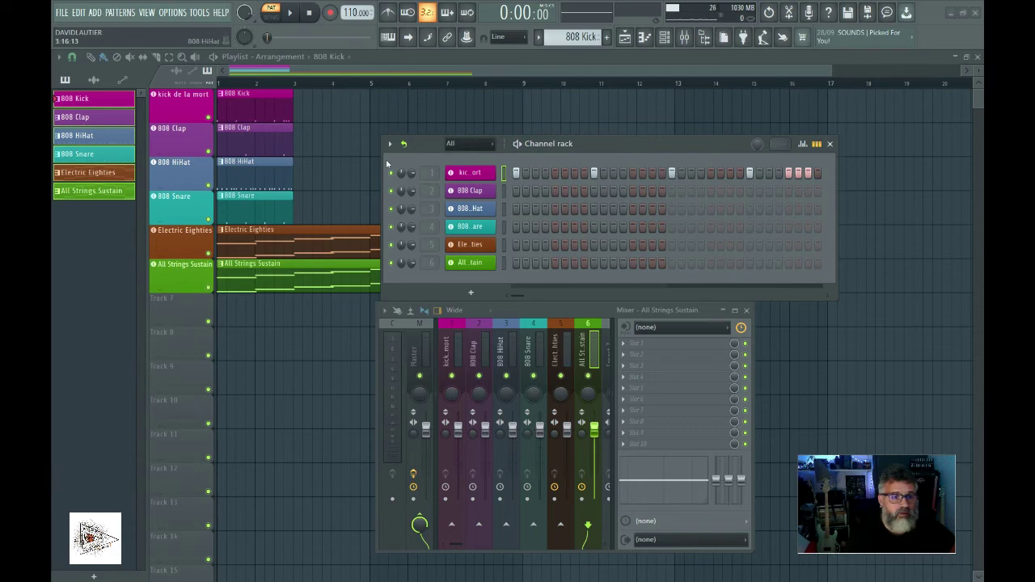
Play the song and repeat the four drum clips three times so they match the length of the melodic clips.
left_click(292, 13)
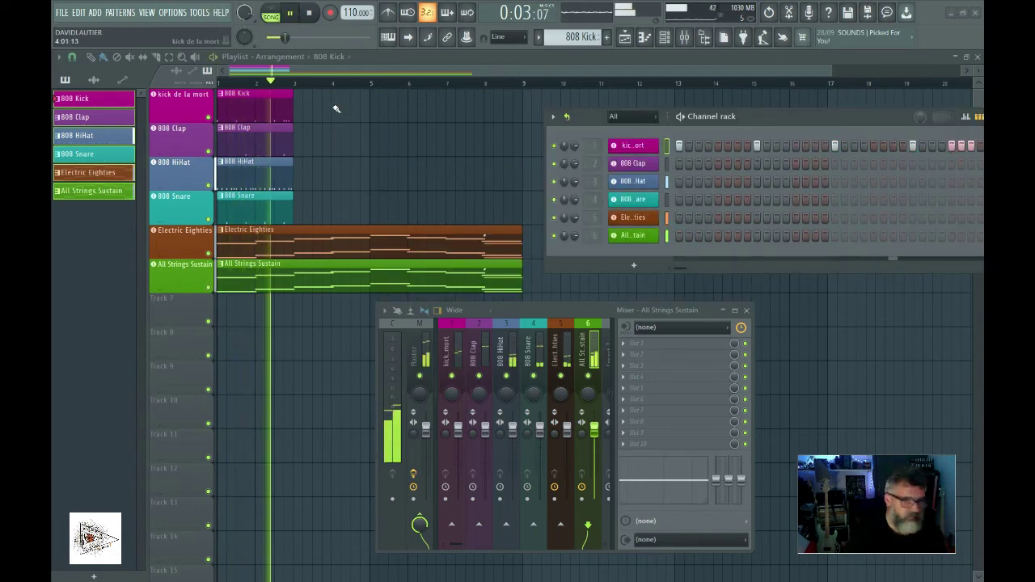
left_click_drag(330, 105, 254, 185)
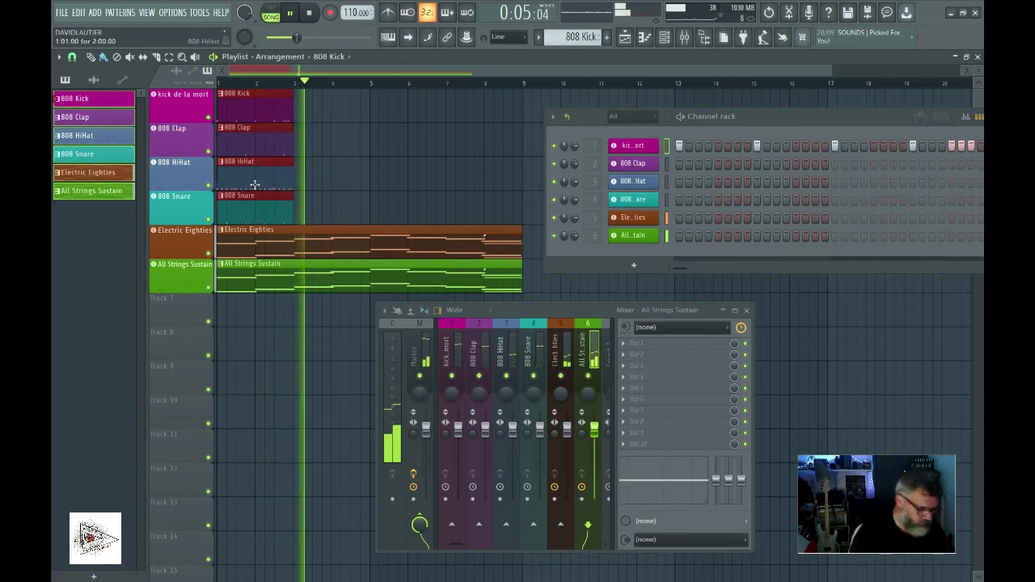
key("ctrl+b")
key("ctrl+b")
key("ctrl+b")
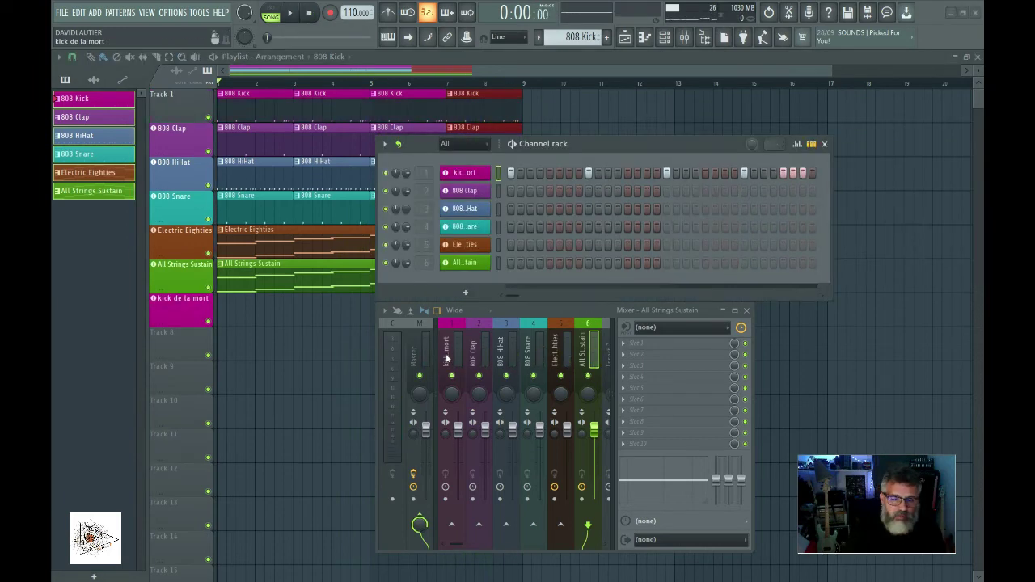
Rename the kick's mixer track as "oulala" and close the channel rack and mixer windows.
right_click(463, 348)
left_click(504, 270)
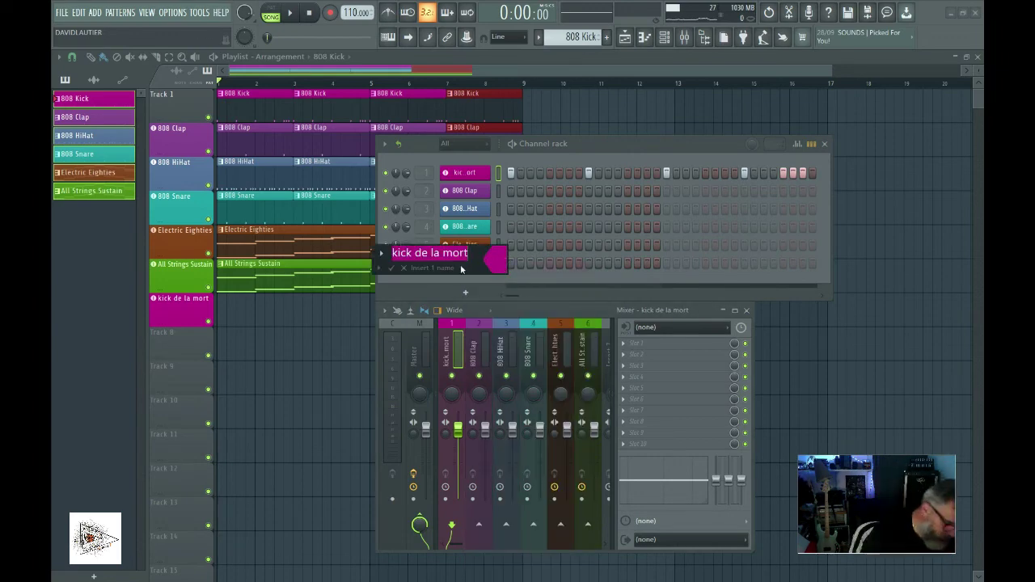
type("oulala")
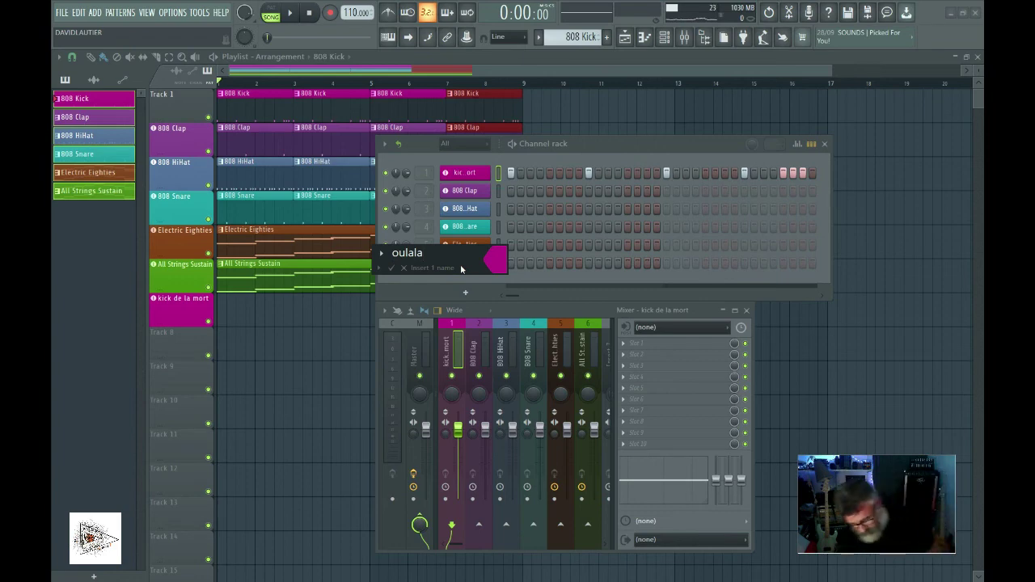
key("Return")
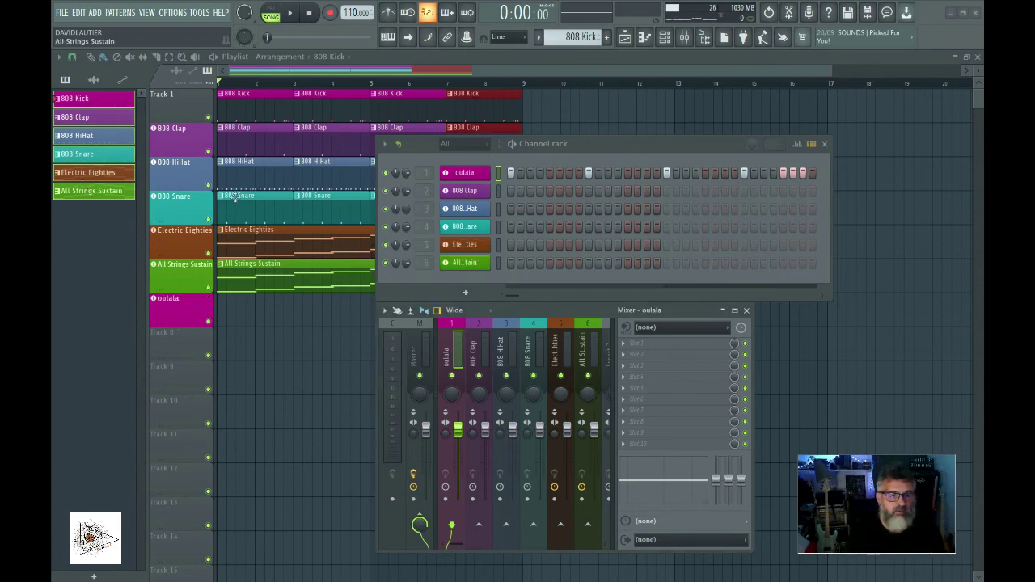
key("F6")
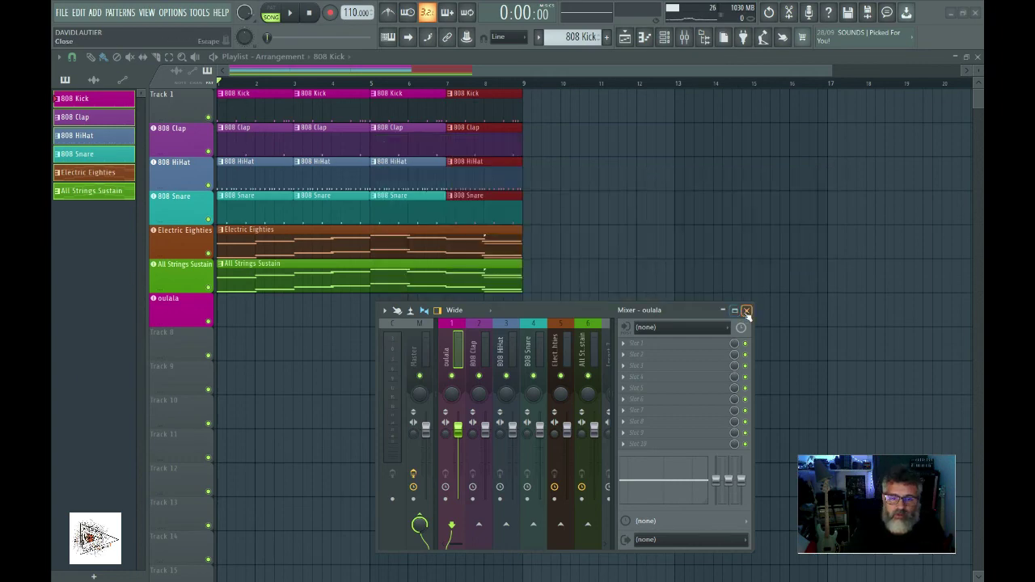
left_click(745, 311)
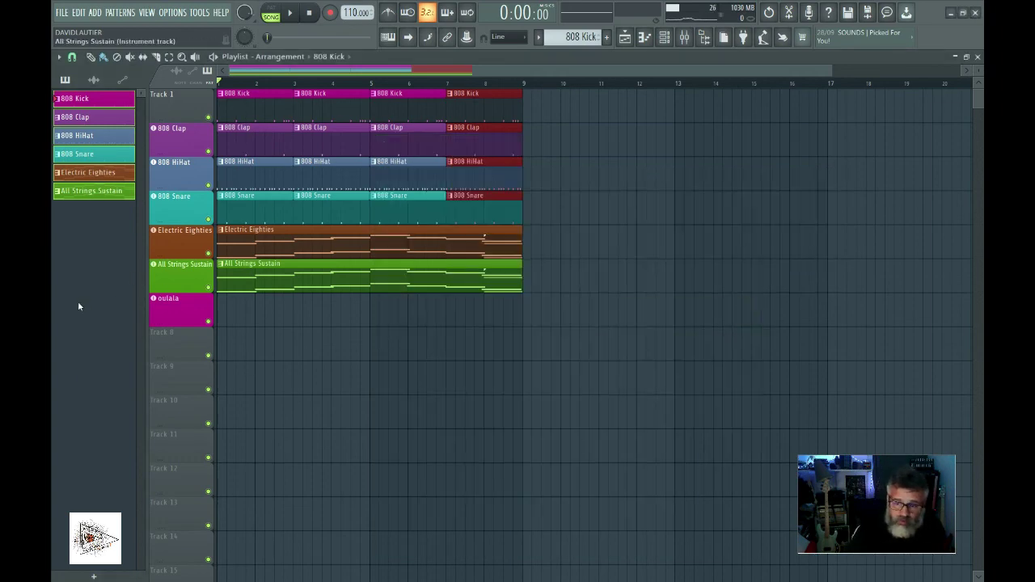